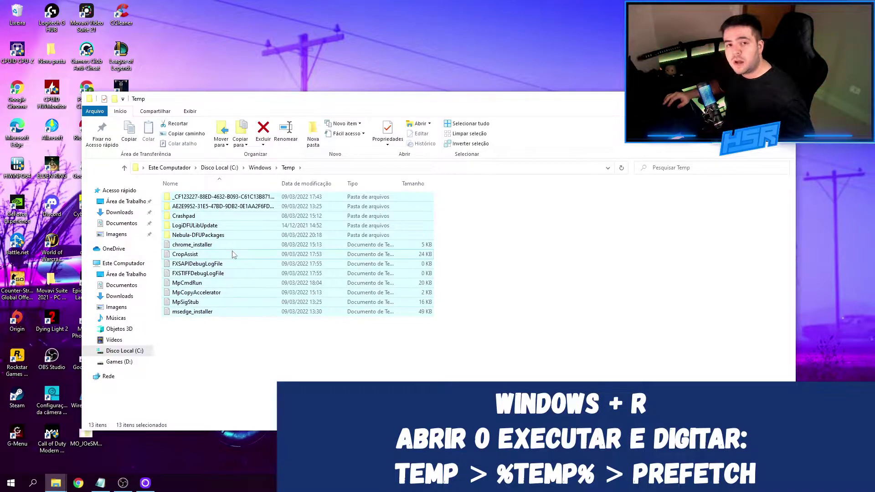
- Delete all items in the Windows Temp folder, skipping the file and folder that are in use
left_click_drag(289, 347, 189, 193)
key("Delete")
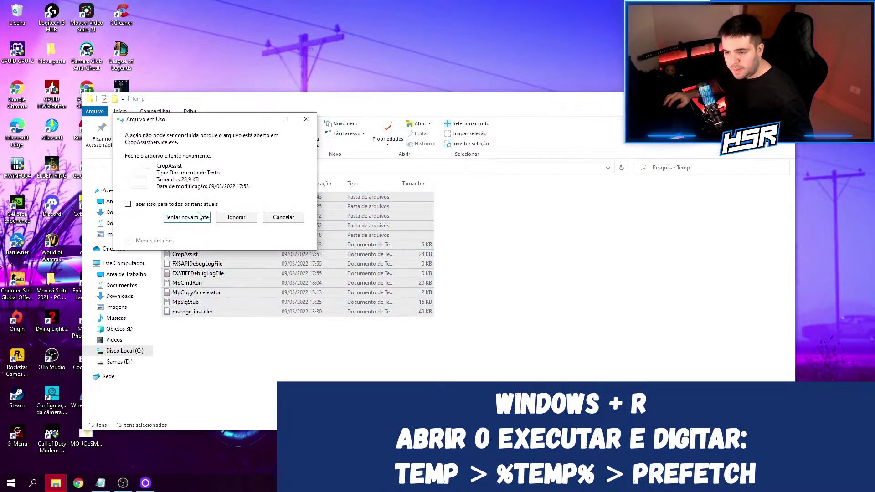
left_click(199, 217)
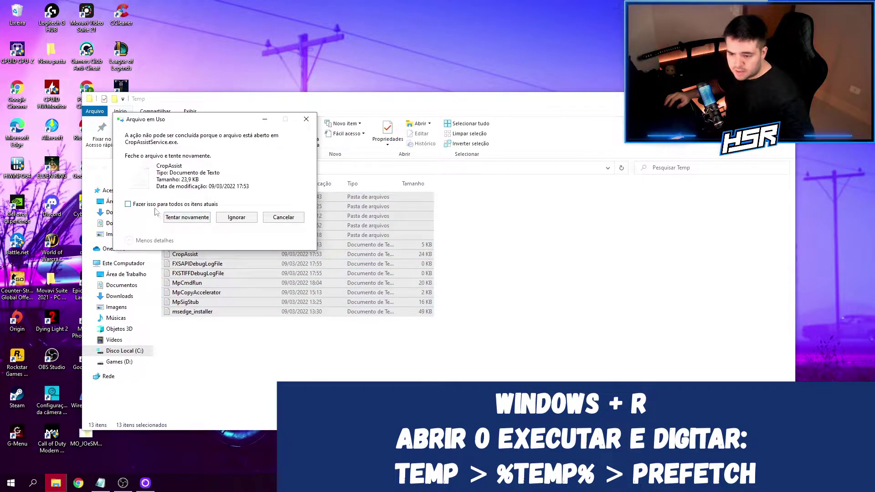
left_click(190, 205)
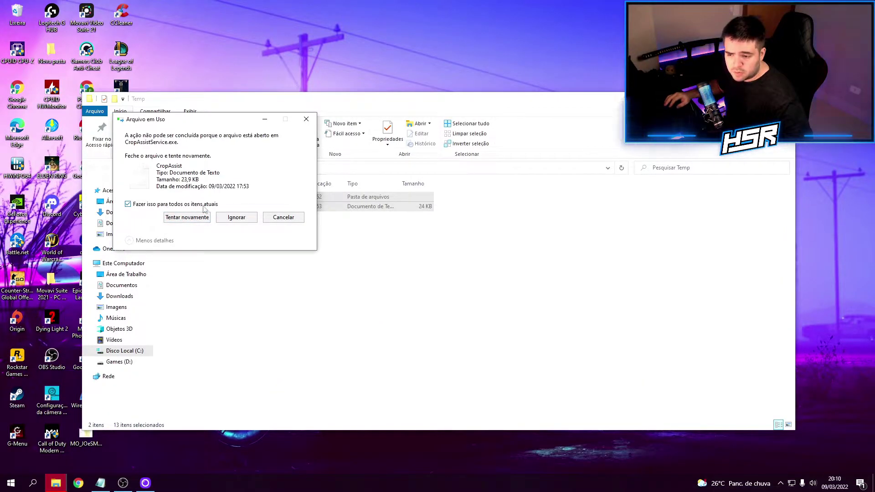
left_click(236, 218)
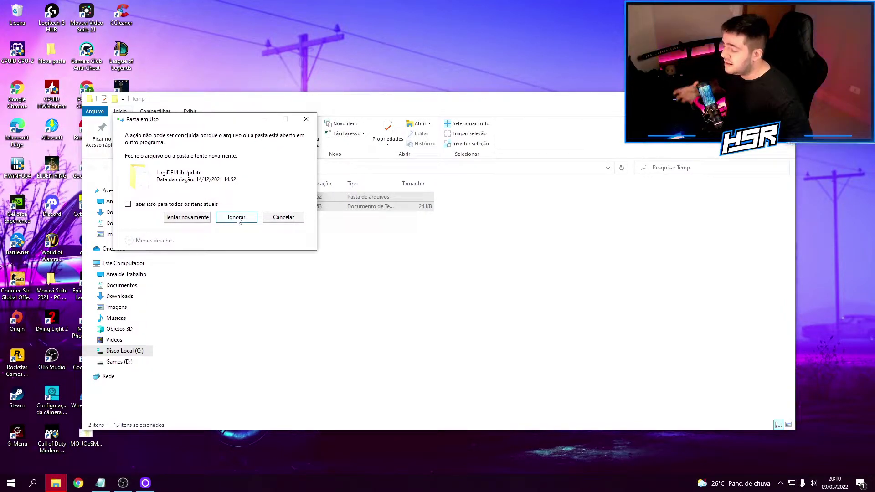
left_click(172, 204)
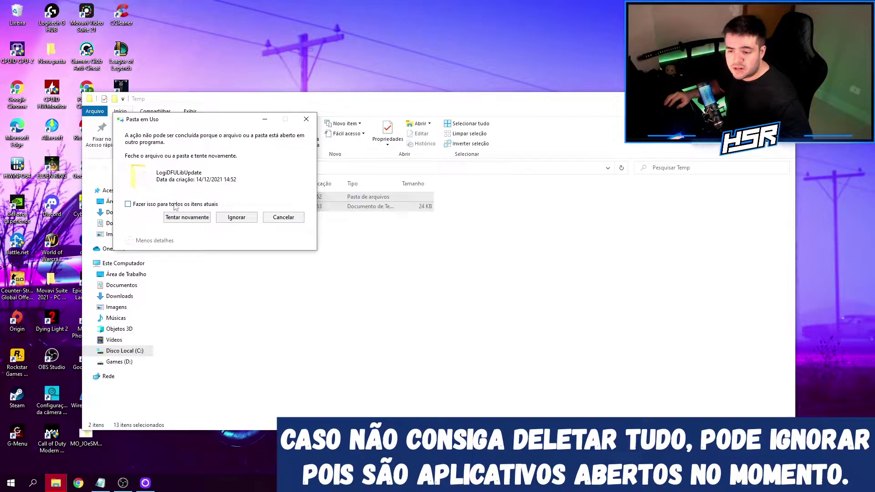
left_click(236, 218)
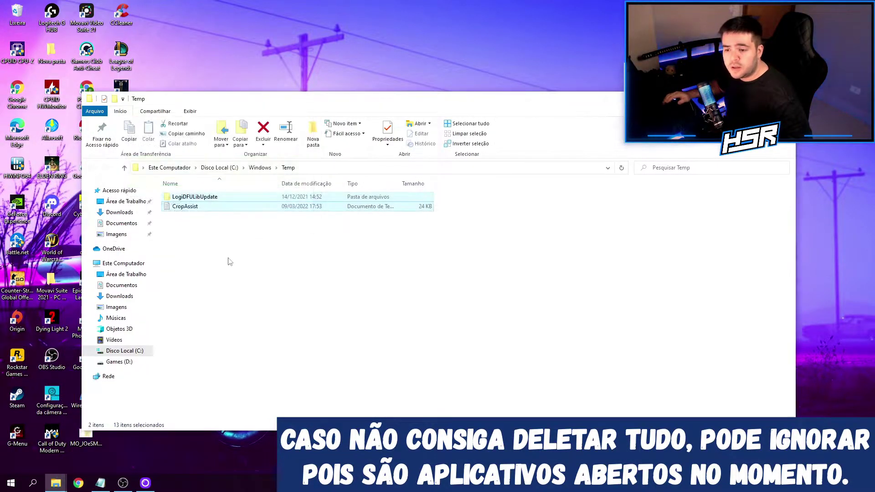
left_click(230, 261)
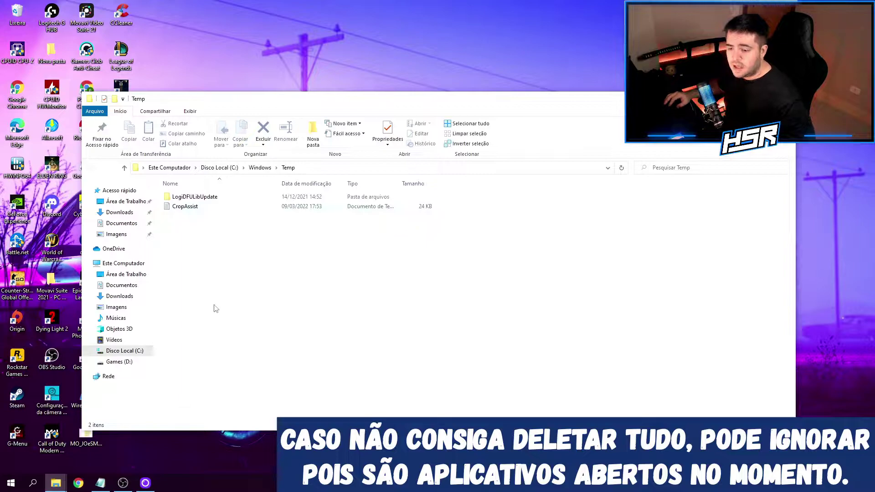
- Open the user's temporary files folder by running %temp%
key("super+r")
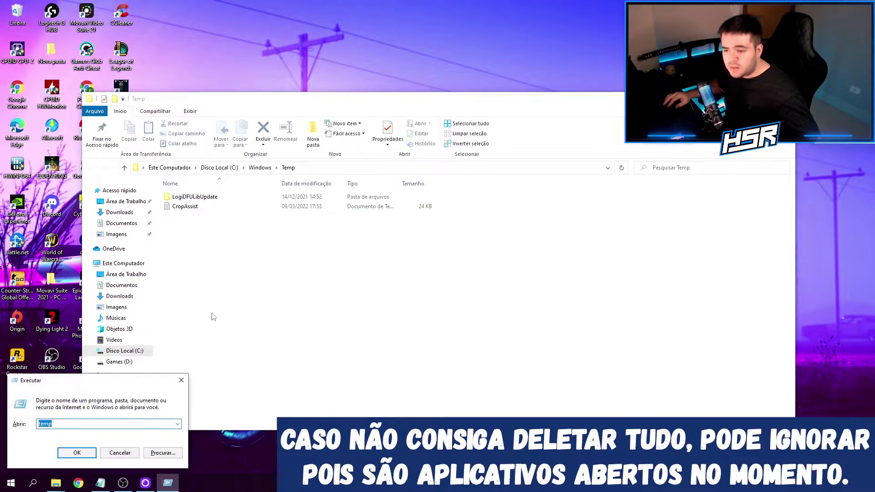
left_click(42, 425)
type("%")
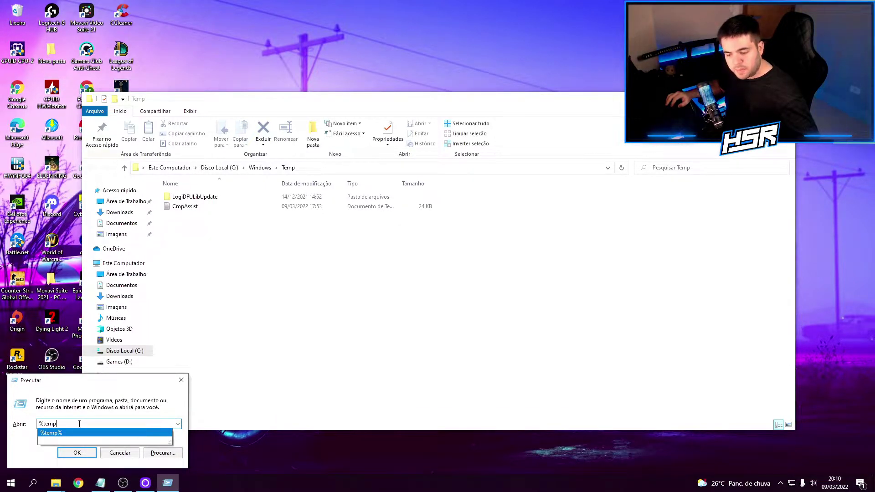
left_click(64, 435)
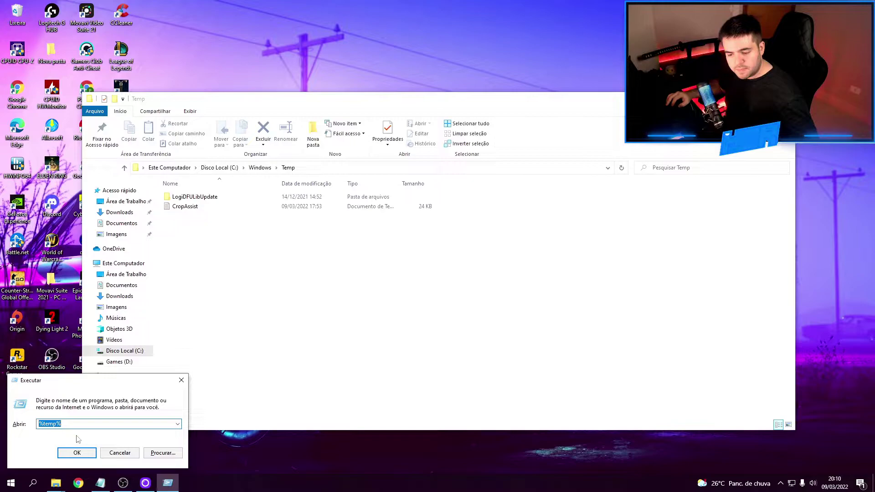
left_click(77, 452)
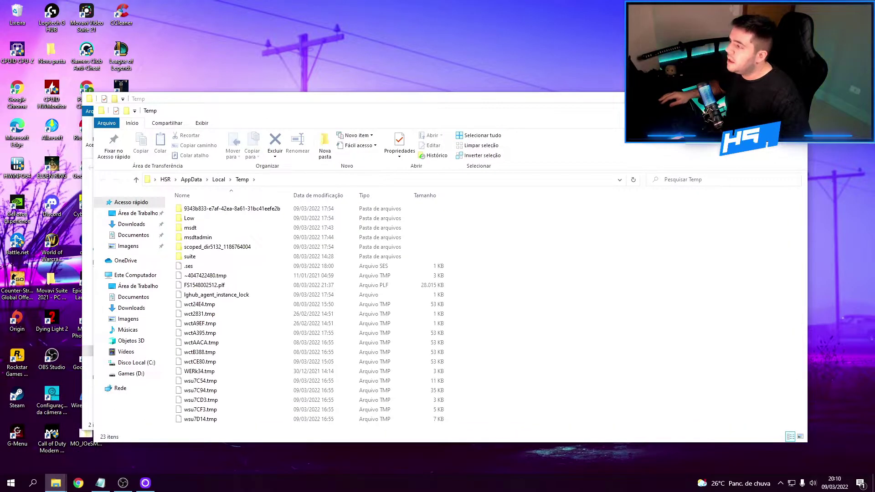
- Delete all items in the AppData Local Temp folder, skipping protected or in-use ones, and return to the desktop
left_click_drag(539, 117, 520, 88)
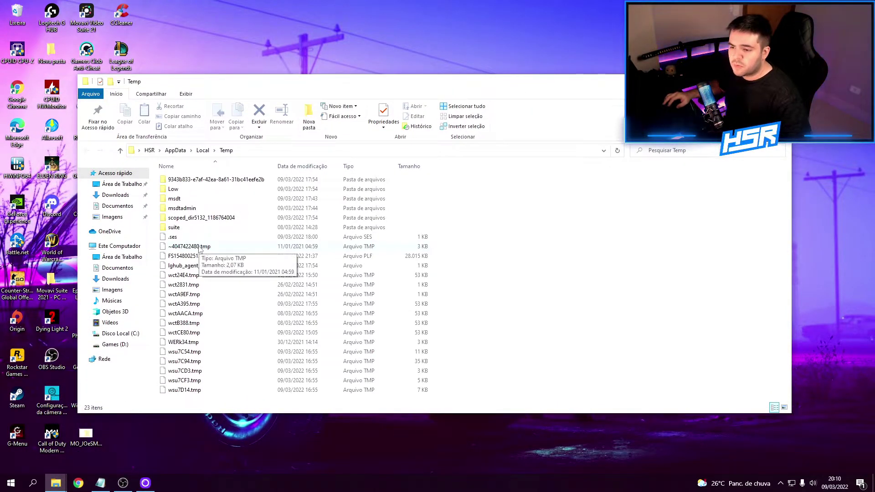
left_click(212, 220)
key("ctrl+a")
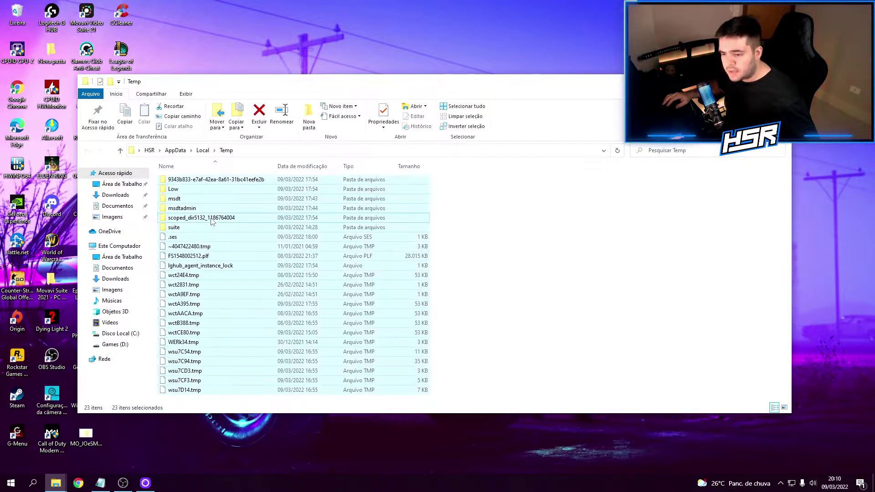
left_click_drag(459, 180, 237, 391)
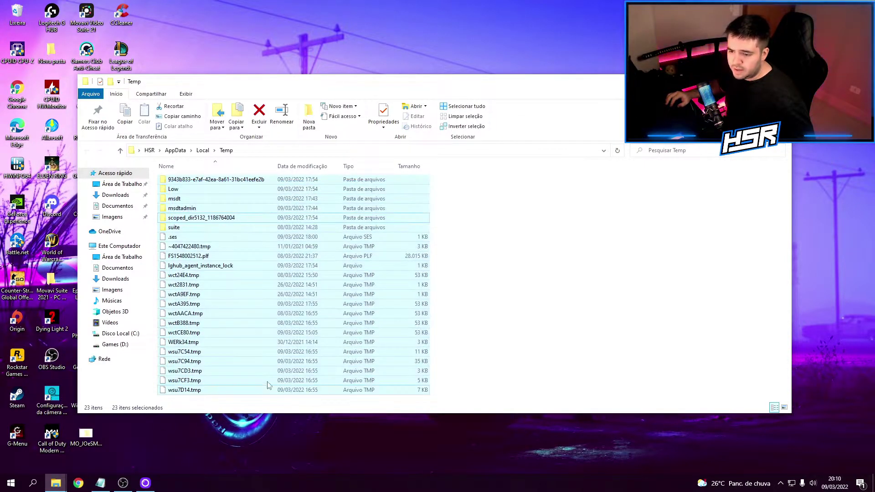
key("Delete")
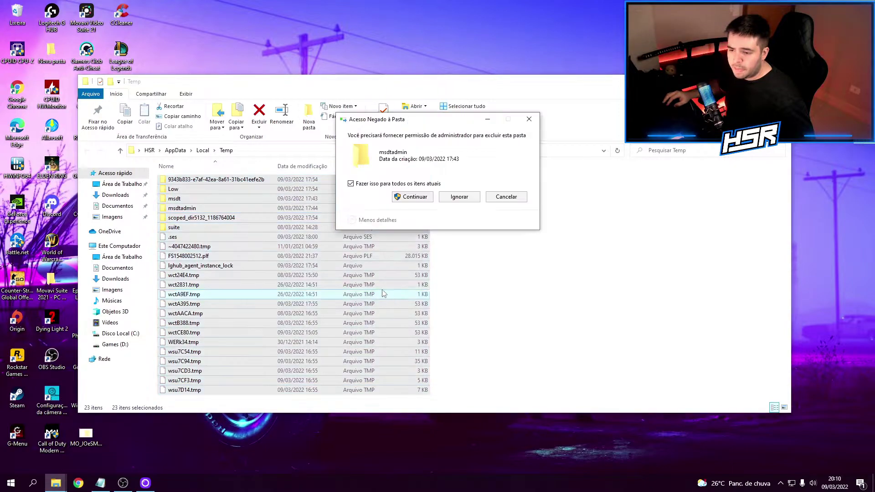
left_click(459, 197)
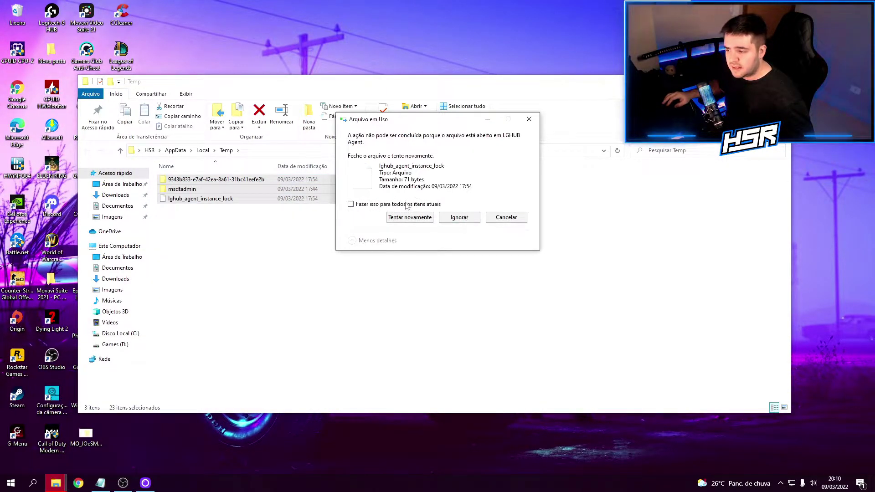
left_click(459, 217)
left_click(459, 217)
left_click(459, 217)
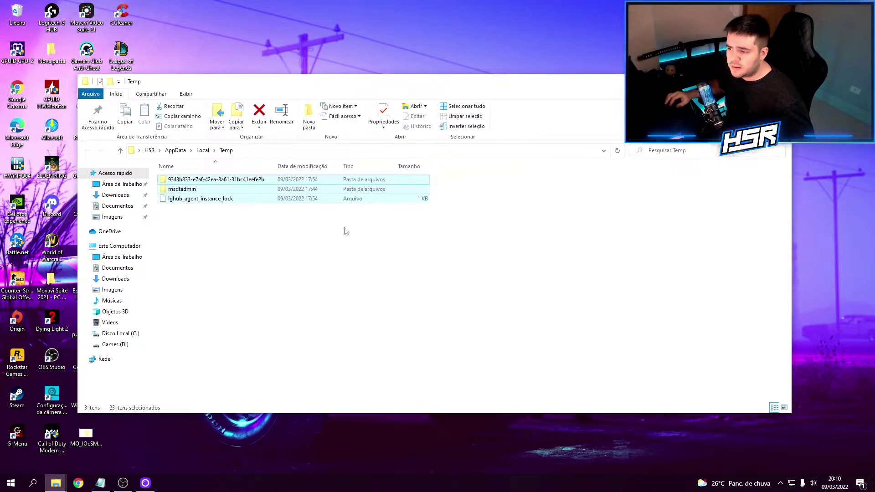
key("super+d")
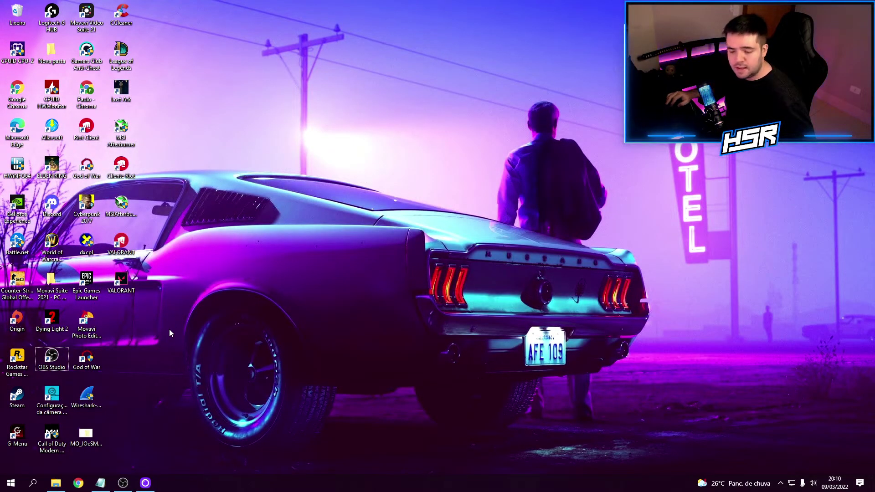
- Open the Windows Prefetch folder by running prefetch
key("super+r")
left_click_drag(122, 377, 237, 241)
type("prefetch")
left_click(211, 311)
left_click(237, 198)
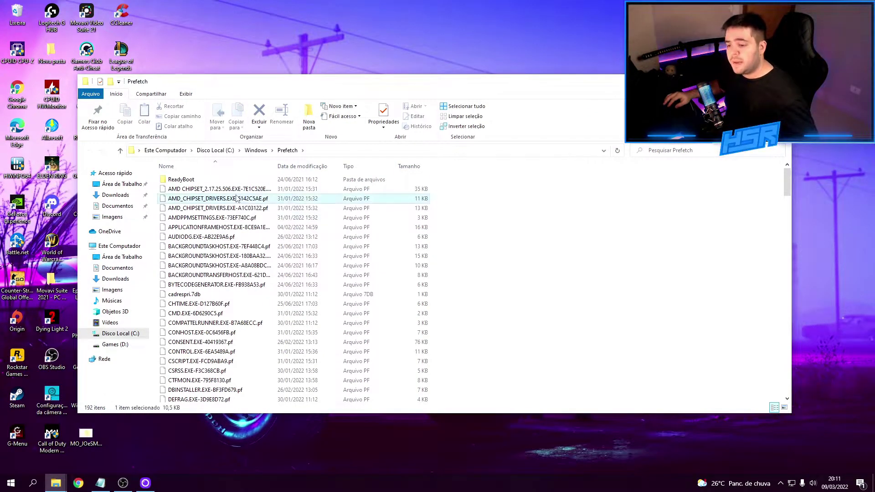
- Delete every item in the Prefetch folder and close its window
key("ctrl+a")
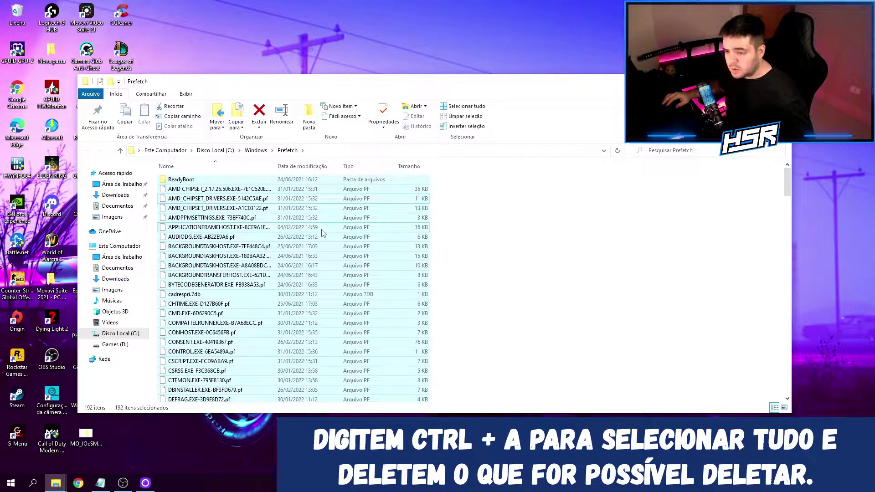
key("Delete")
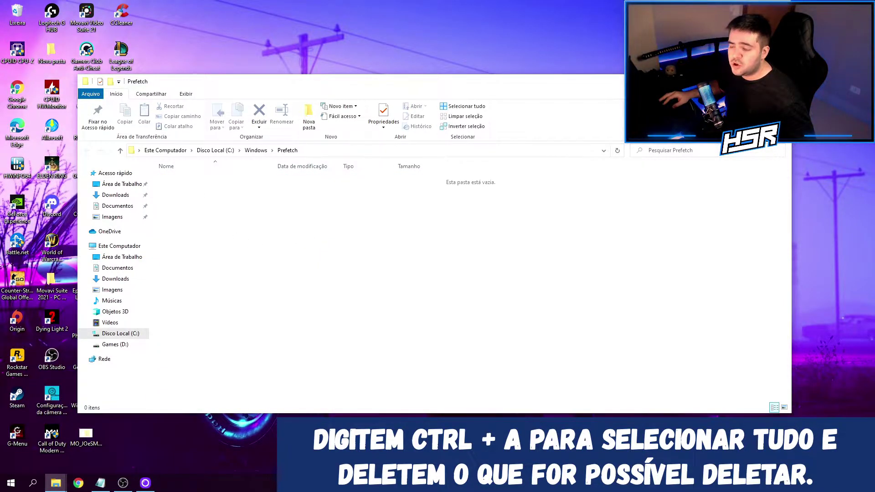
key("alt+F4")
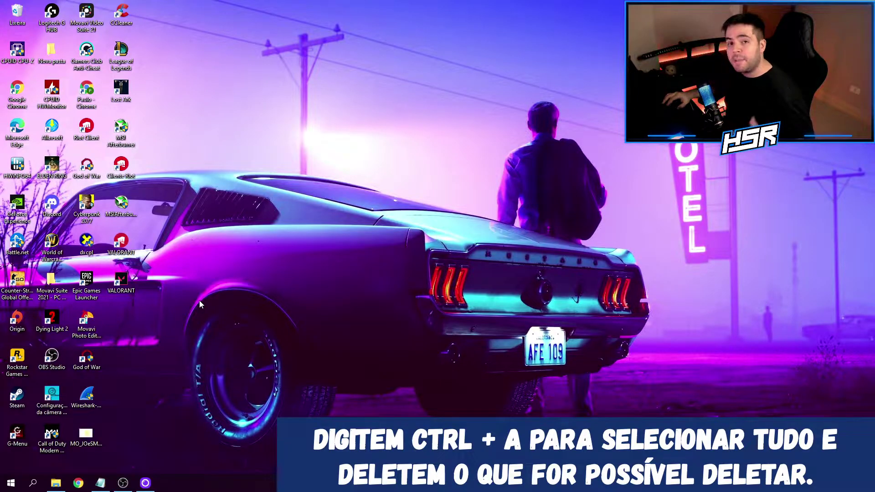
- Search for Limpeza de Disco and start it for drive C:
key("super")
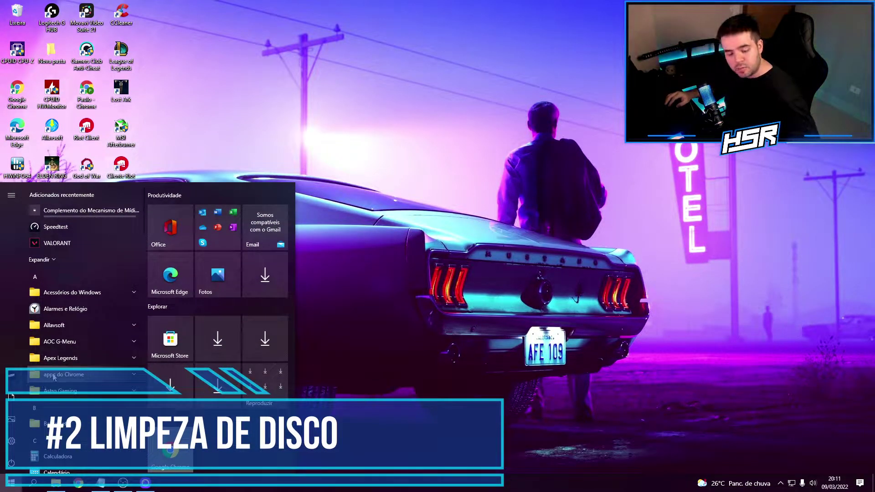
type("li")
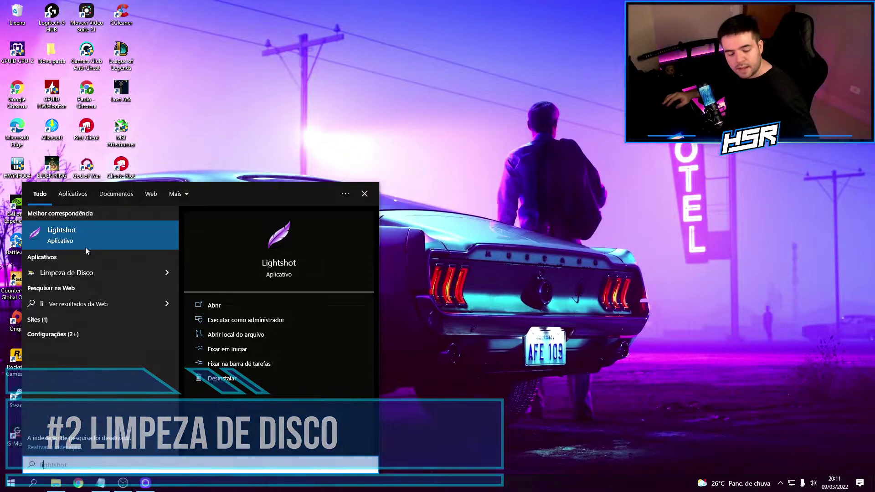
type("mpeza")
left_click(99, 231)
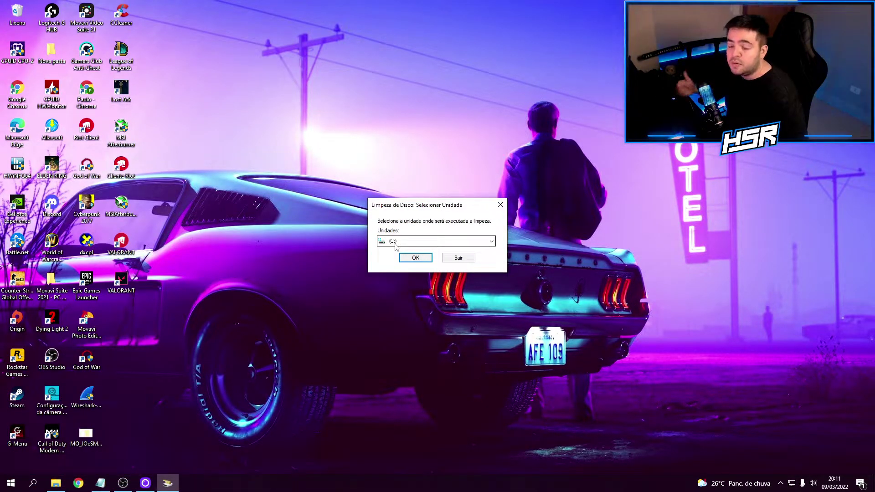
left_click(407, 258)
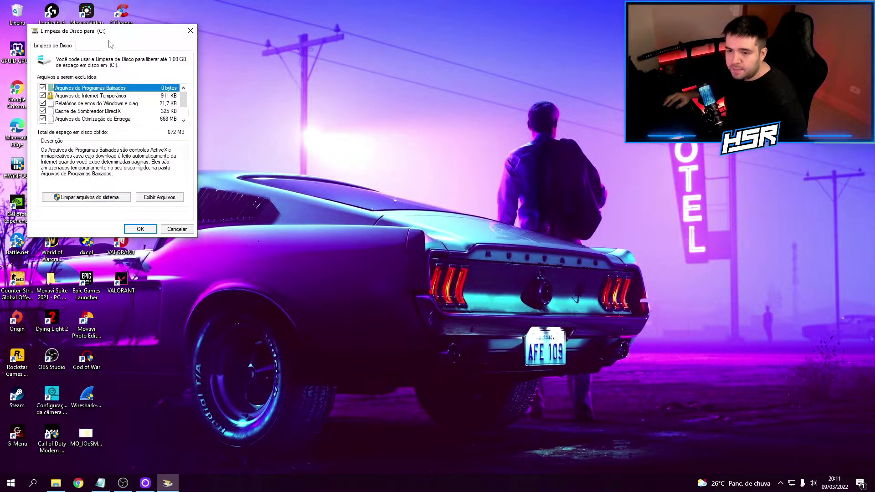
- Extend the cleanup to system files and rescan drive C:
left_click_drag(446, 155, 350, 151)
left_click(318, 315)
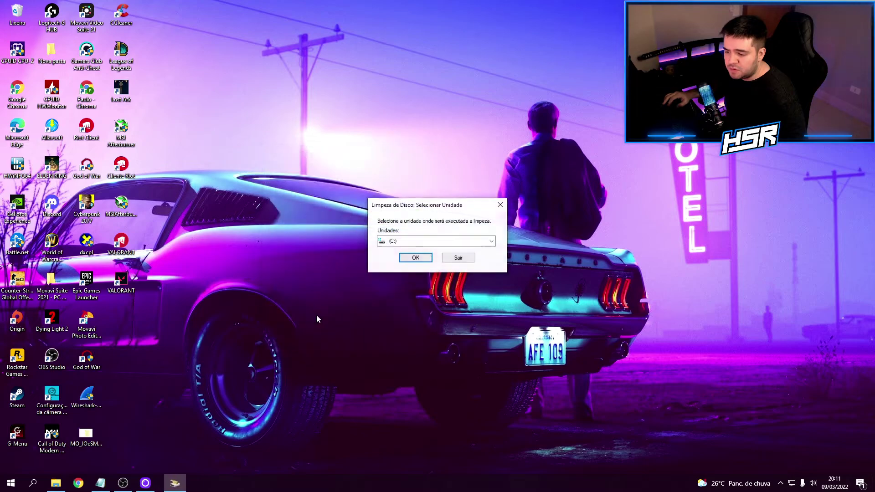
left_click(415, 258)
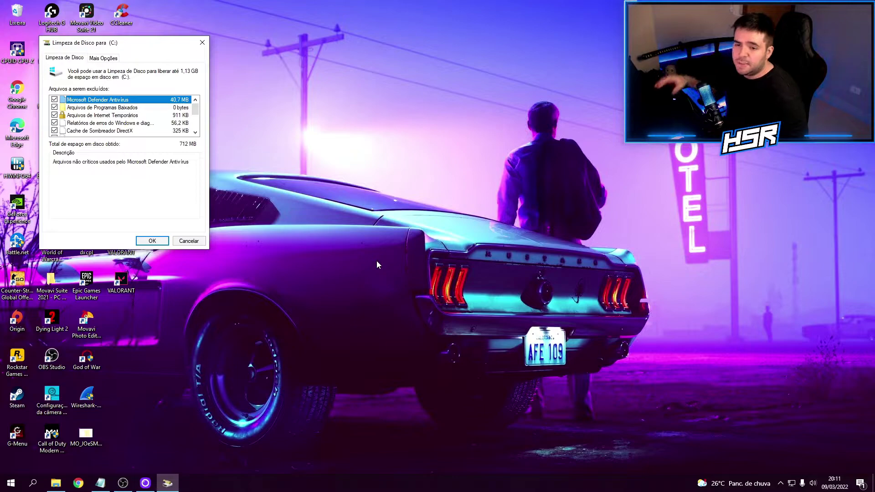
- Permanently delete the checked cleanup categories on drive C:, leaving Lixeira and Miniaturas unchecked
left_click_drag(146, 43, 303, 94)
left_click_drag(356, 164, 355, 179)
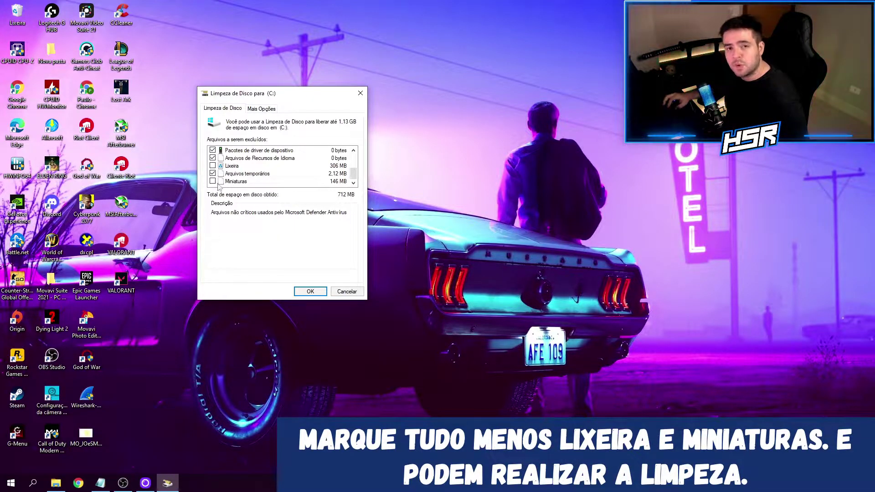
left_click(315, 293)
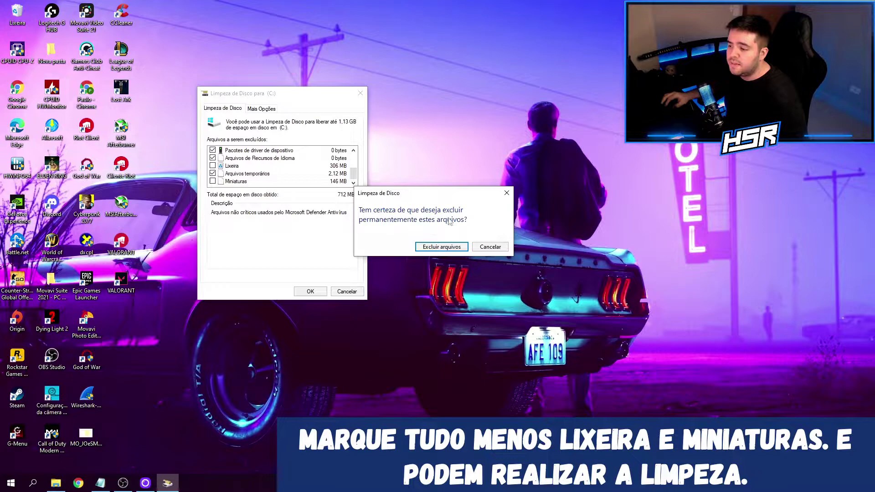
left_click(439, 247)
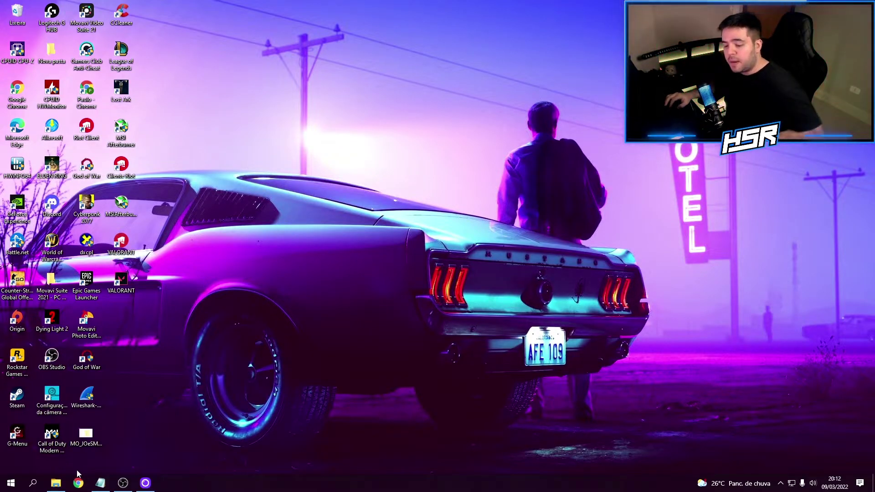
- Switch to File Explorer and open its folder and search options
left_click(55, 483)
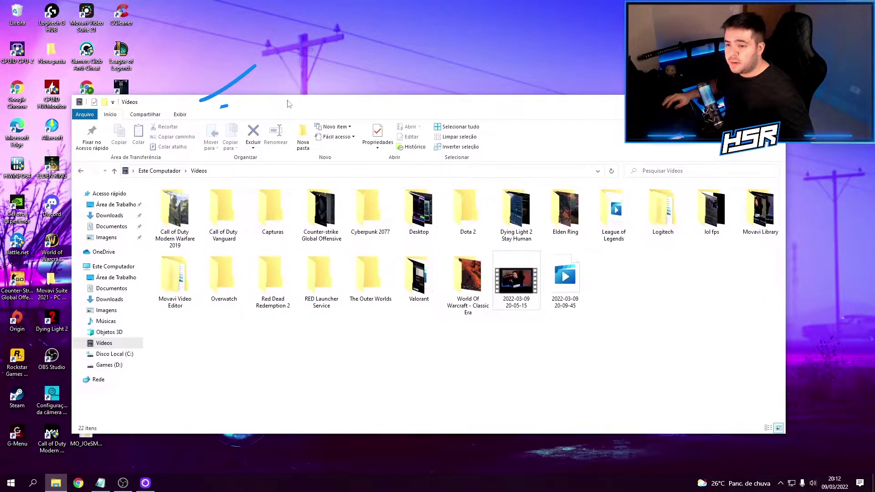
left_click(179, 115)
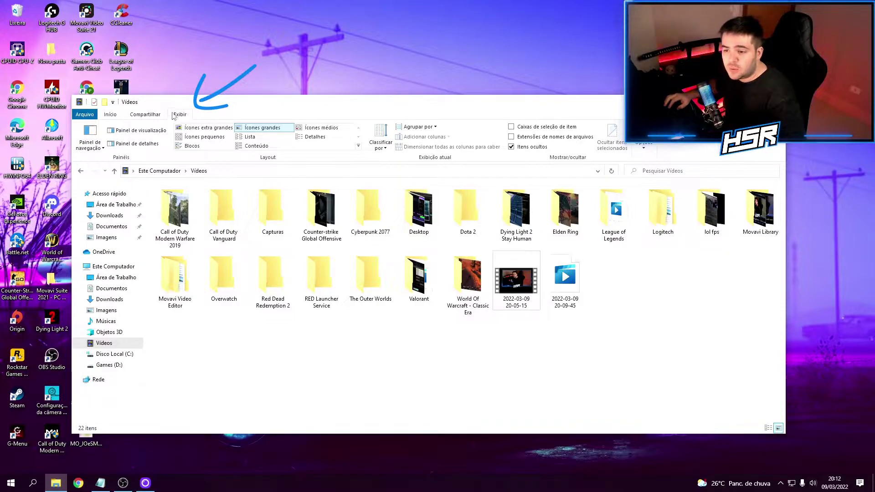
left_click(643, 147)
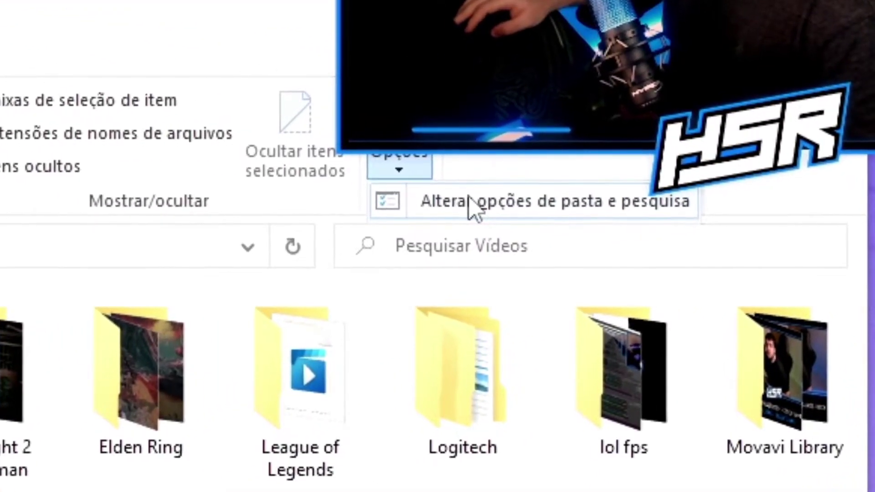
left_click(474, 203)
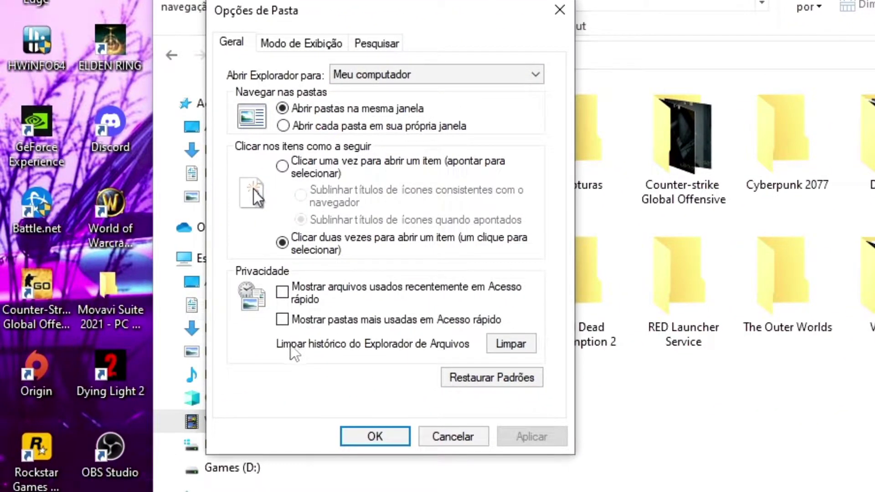
- Clear the File Explorer history and apply the view options with hidden files shown and known file-type extensions hidden
left_click(509, 347)
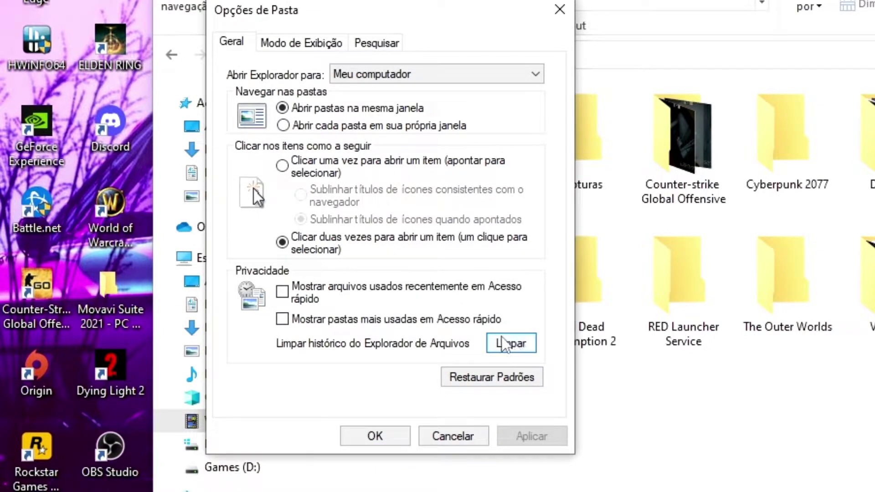
left_click(301, 44)
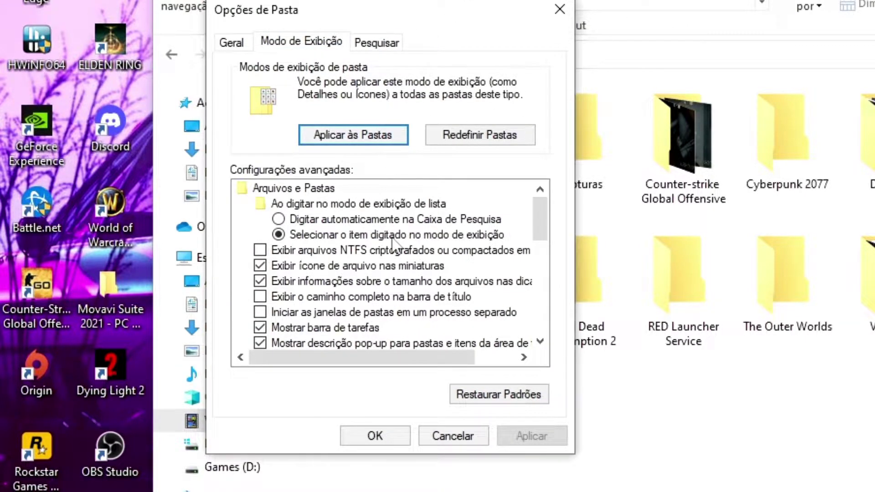
scroll(554, 213, "down", 1)
scroll(553, 214, "down", 4)
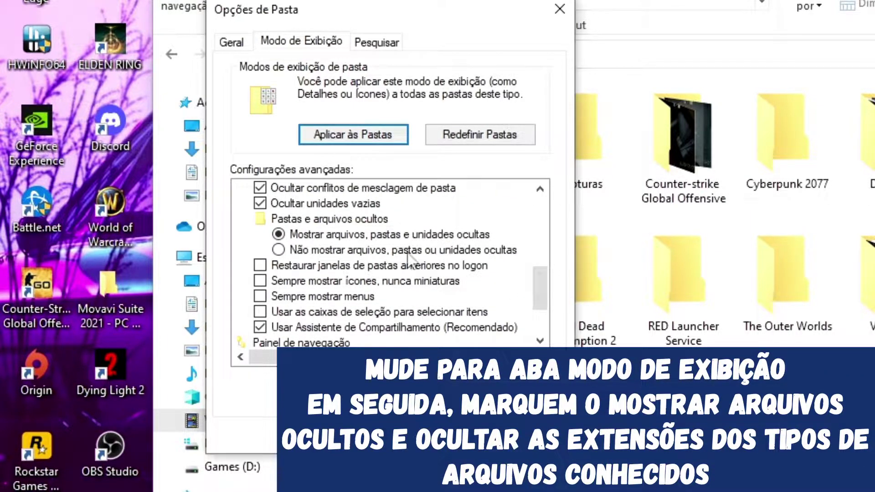
left_click_drag(531, 288, 538, 266)
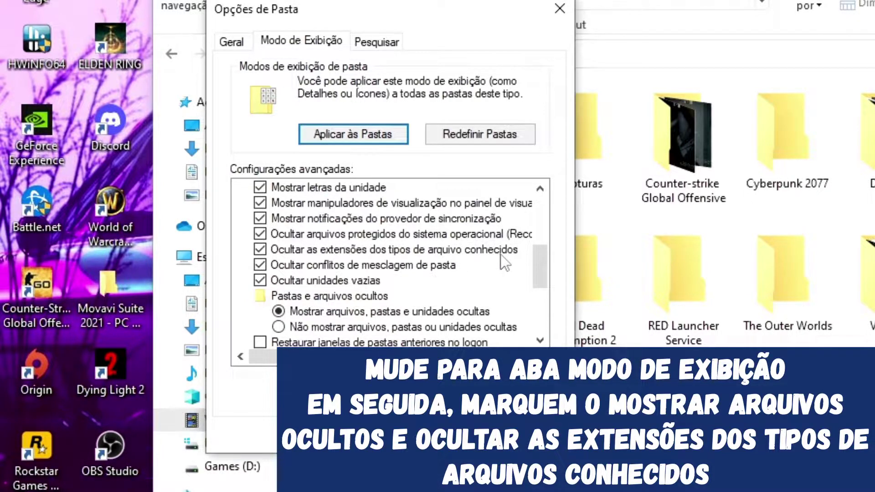
left_click(265, 252)
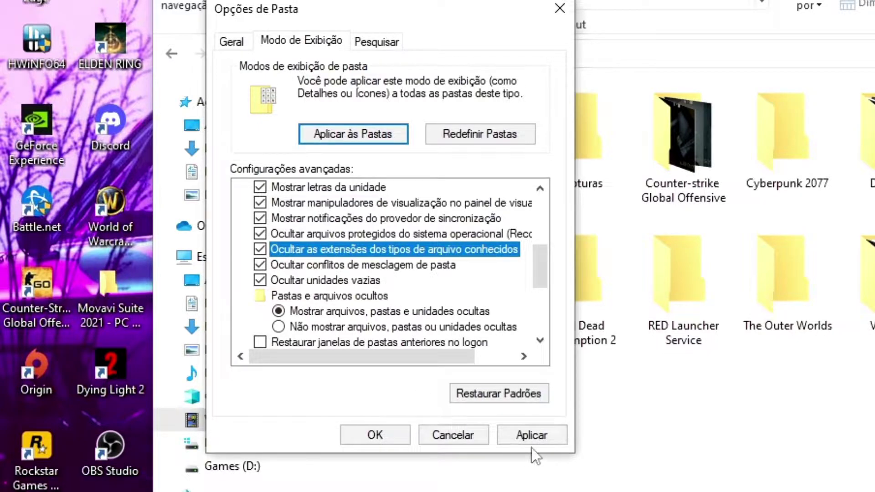
left_click(530, 440)
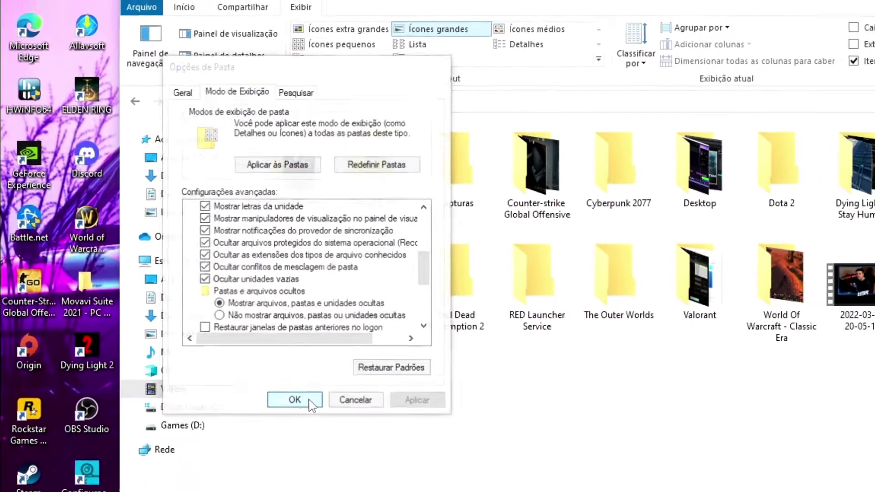
left_click(396, 434)
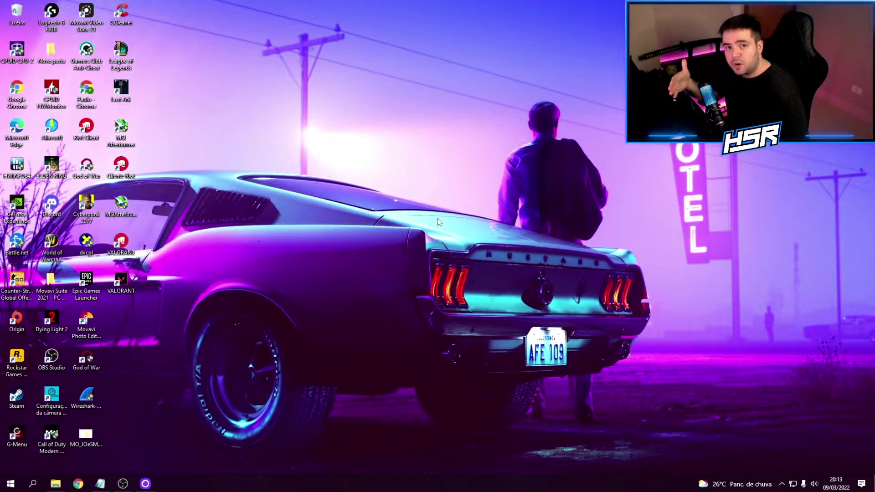
- Search Windows for cmd and run Prompt de Comando as administrator
left_click(10, 483)
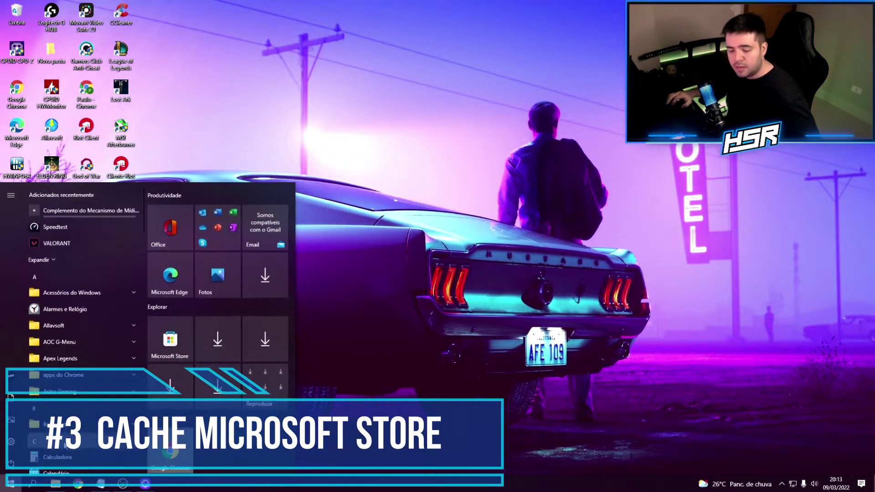
type("cmd")
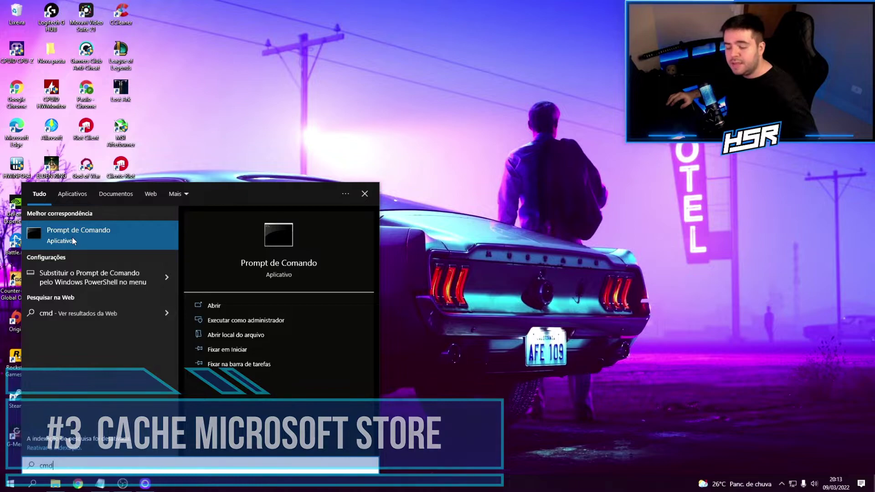
left_click(247, 321)
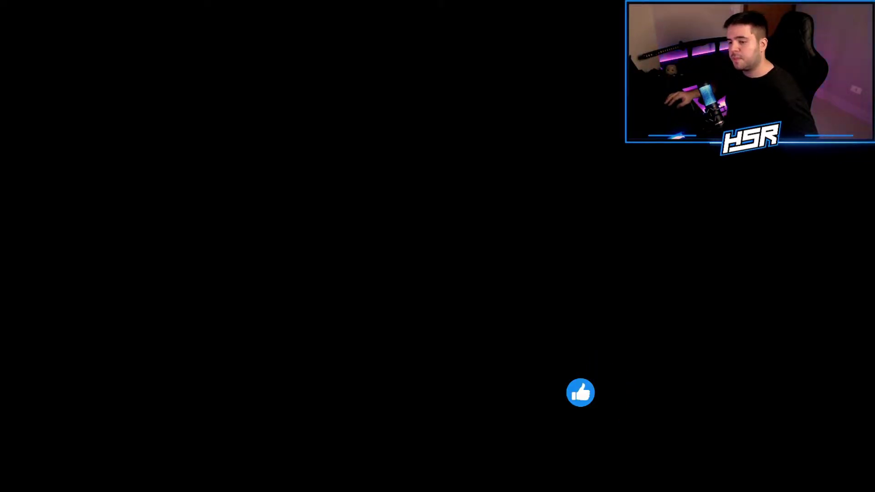
left_click(328, 139)
type("WSreset")
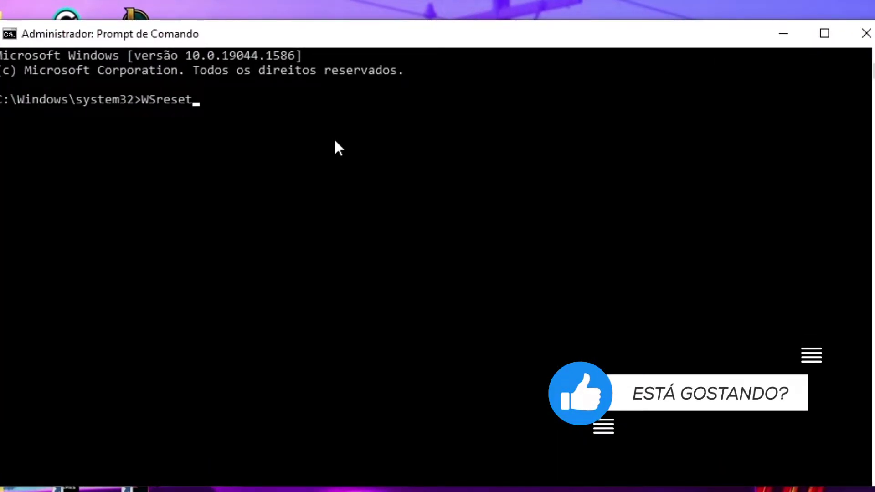
type(".exe")
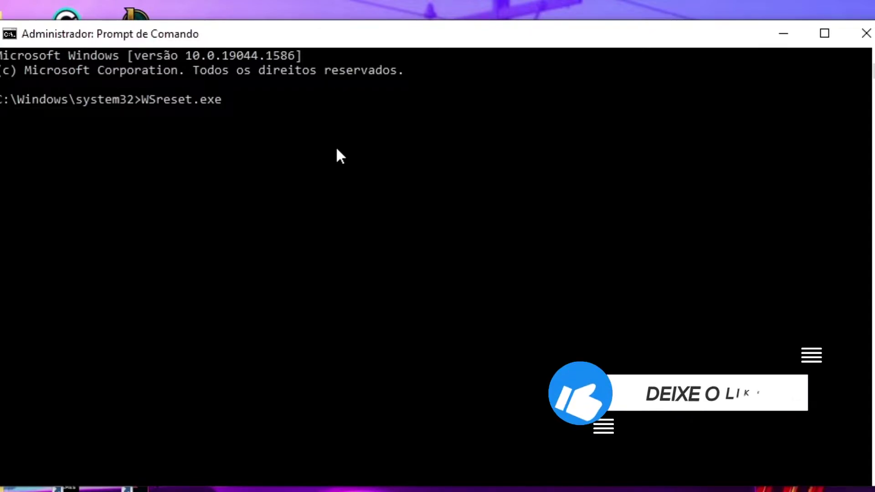
key("Return")
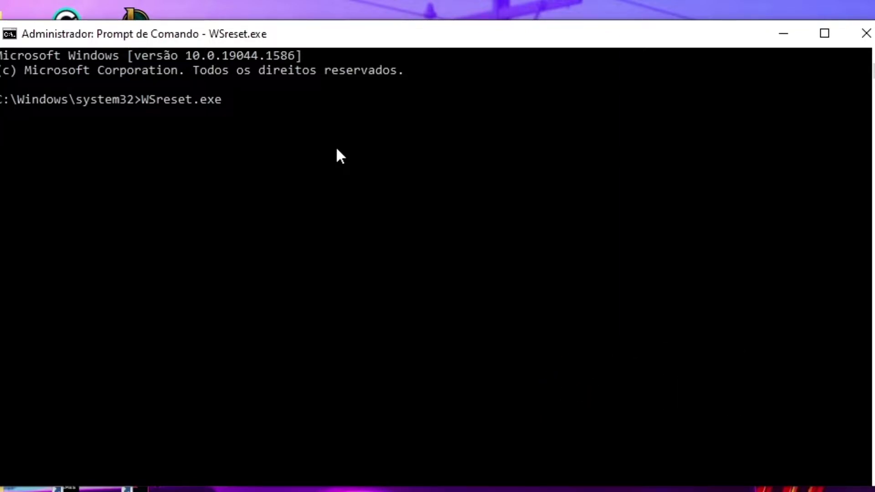
key("ctrl+c")
- Reset the Microsoft Store cache with WSReset.exe, and close the Store and command prompt windows
type("WSReset.exe")
key("Return")
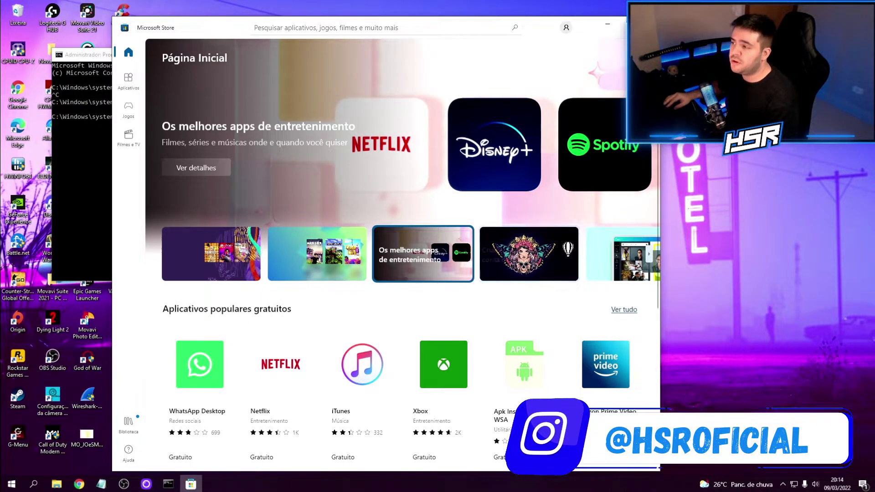
left_click(649, 24)
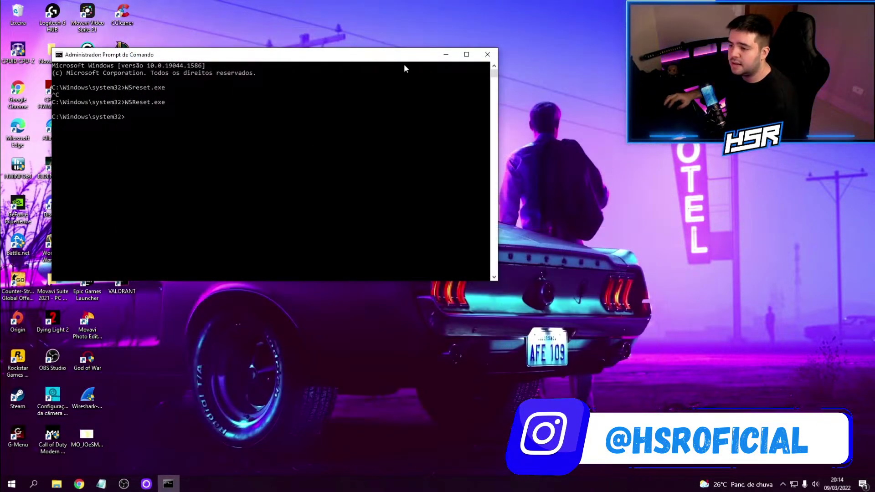
left_click(487, 54)
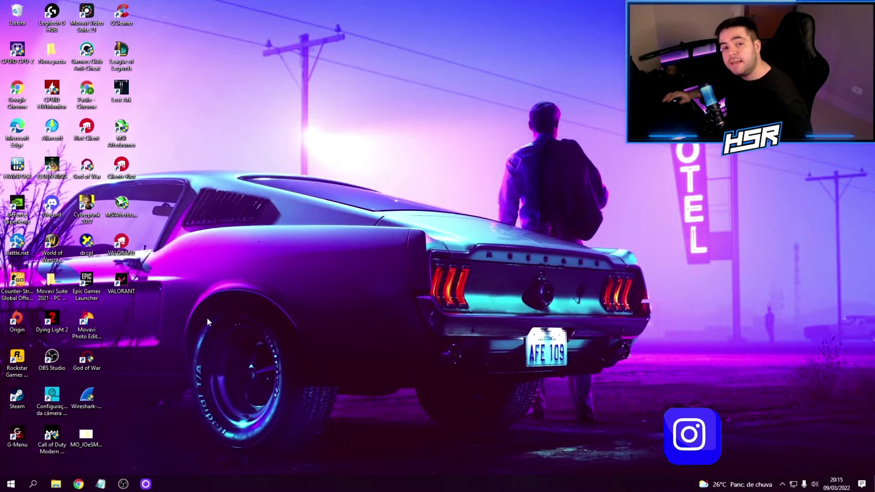
- Switch to Google Chrome and open its settings
left_click(79, 484)
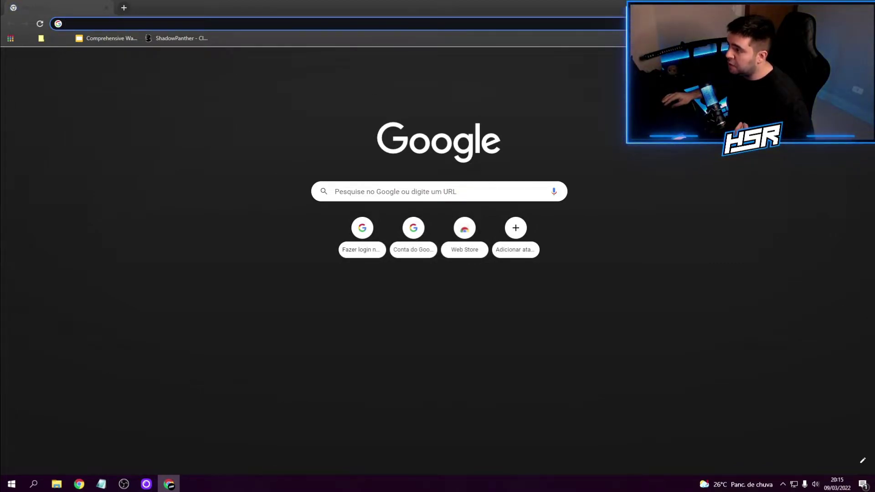
key("alt+f")
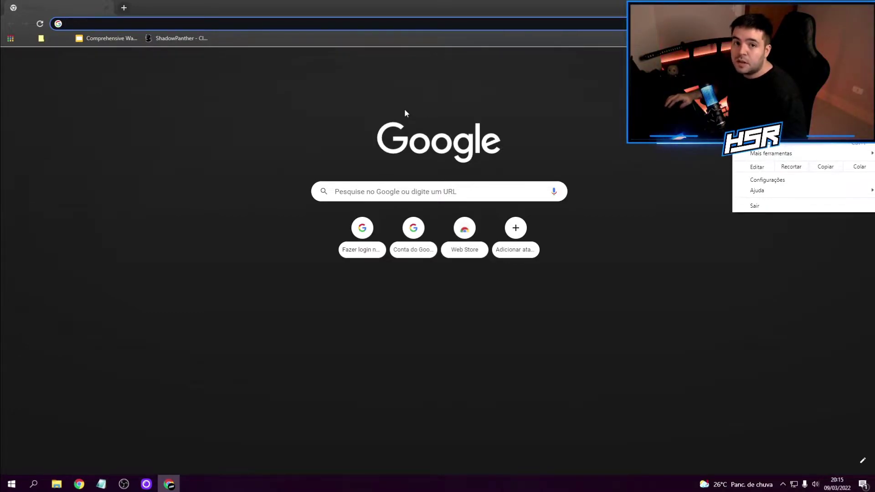
left_click(767, 180)
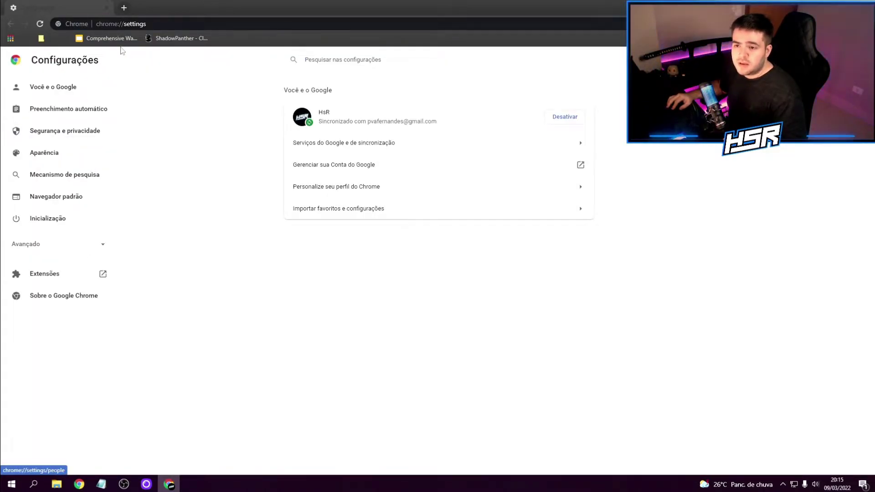
left_click(864, 24)
left_click_drag(456, 7, 332, 39)
left_click(496, 59)
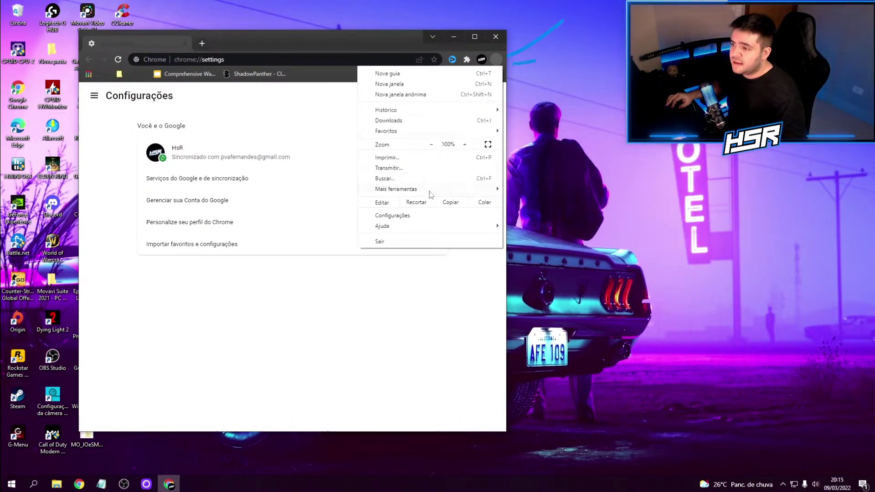
left_click(392, 215)
key("super+Up")
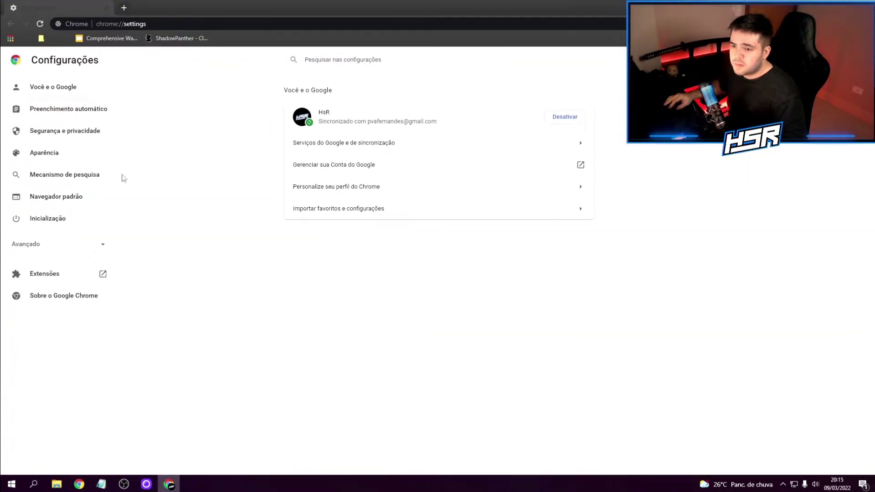
- Clear Chrome's browsing data using the advanced options, leaving Senhas e outros dados de login, Configurações do site and Dados do aplicativo hospedado unchecked
left_click(68, 135)
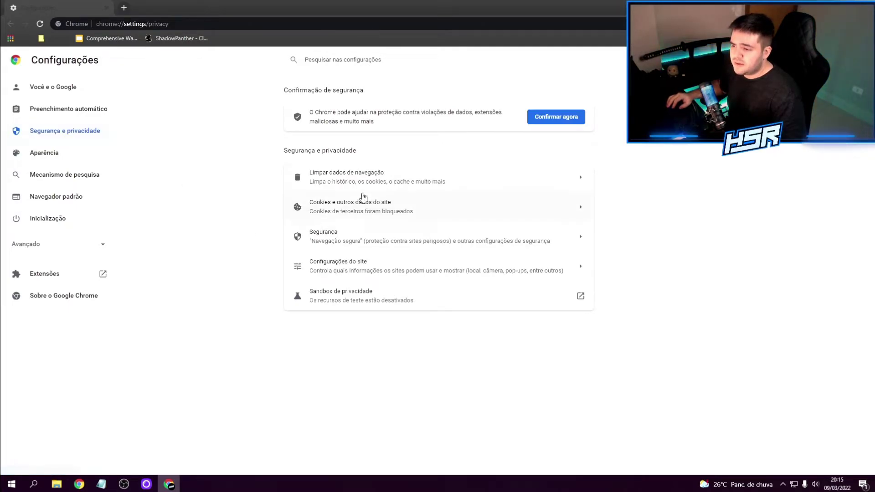
left_click(351, 183)
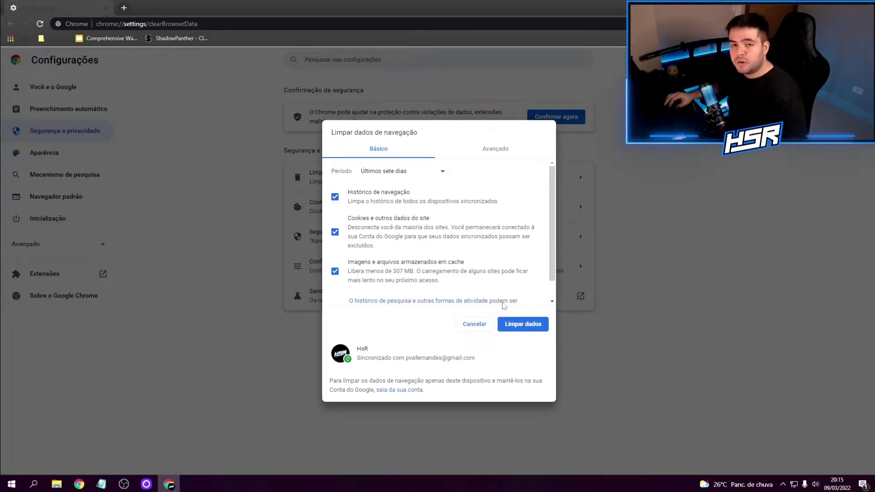
scroll(370, 233, "down", 1)
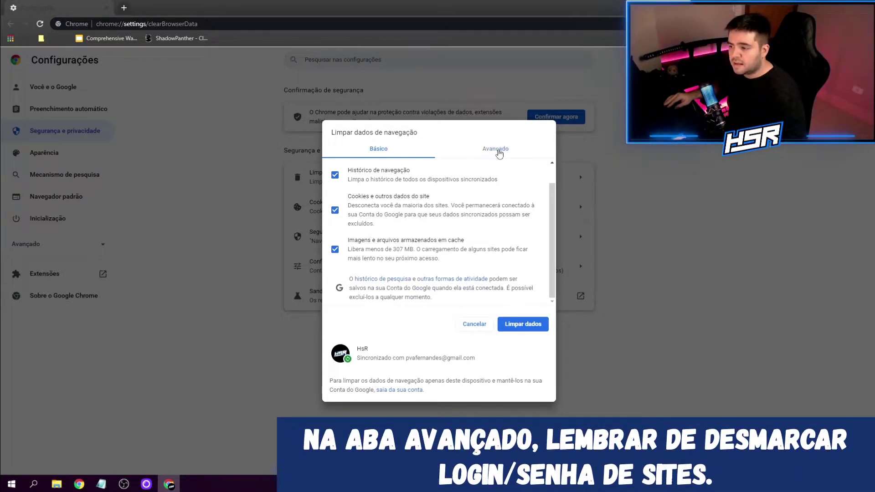
left_click(497, 148)
scroll(392, 247, "down", 1)
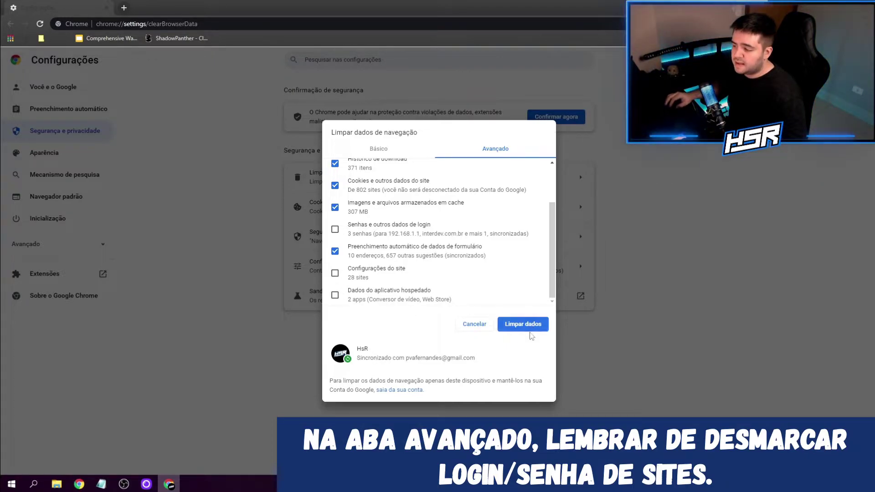
left_click(521, 325)
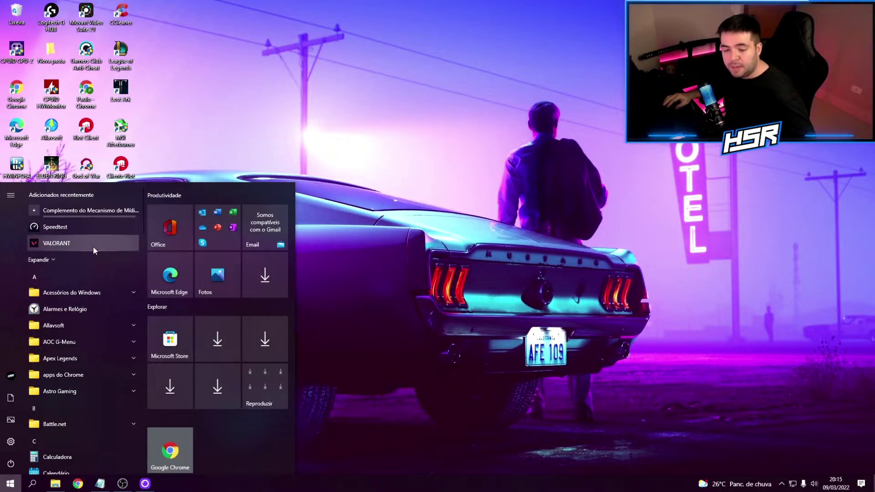
- Find cmd through Windows search and start an administrator command prompt
type("cmd")
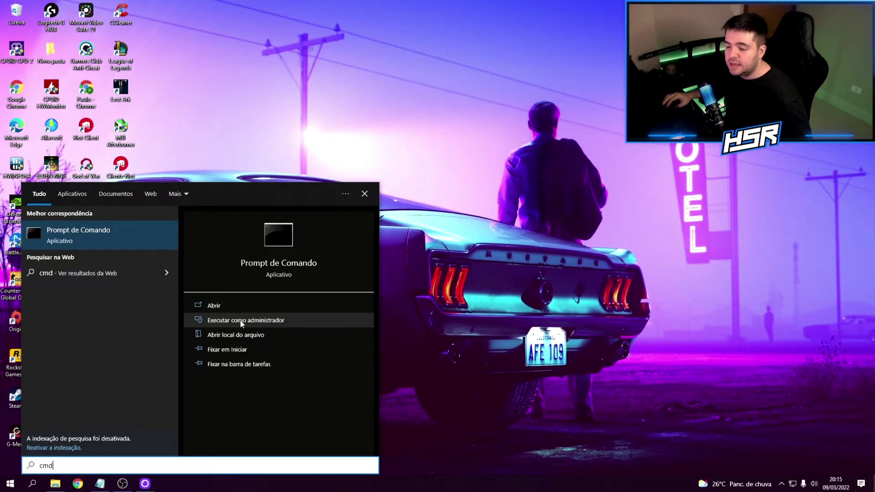
left_click(242, 320)
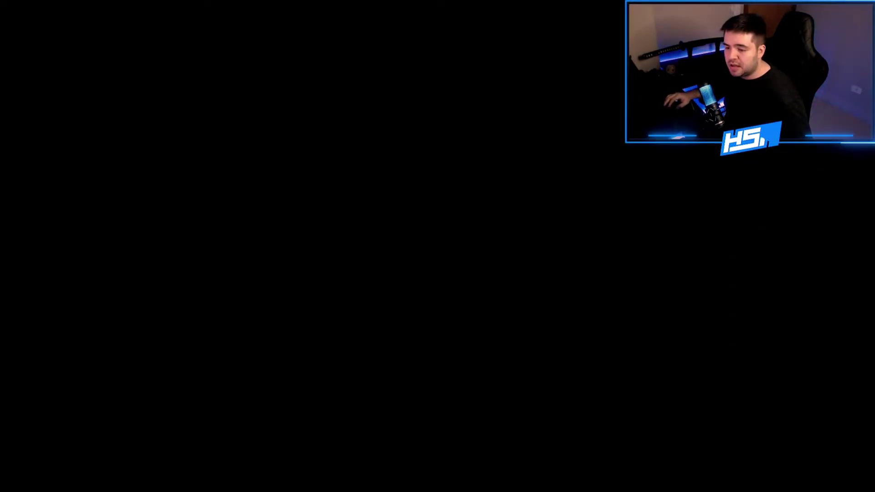
key("alt+s")
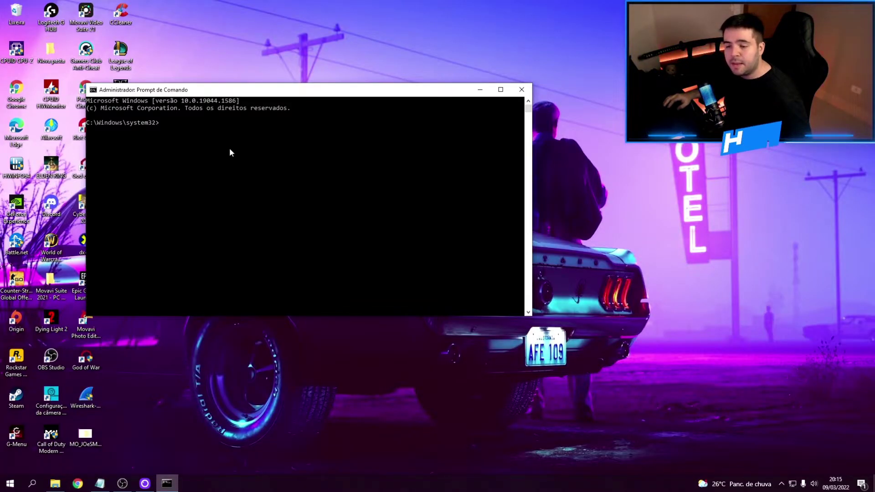
- Flush the DNS resolver cache with ipconfig /flushdns and close the command prompt
type("ipconfig /flushdns")
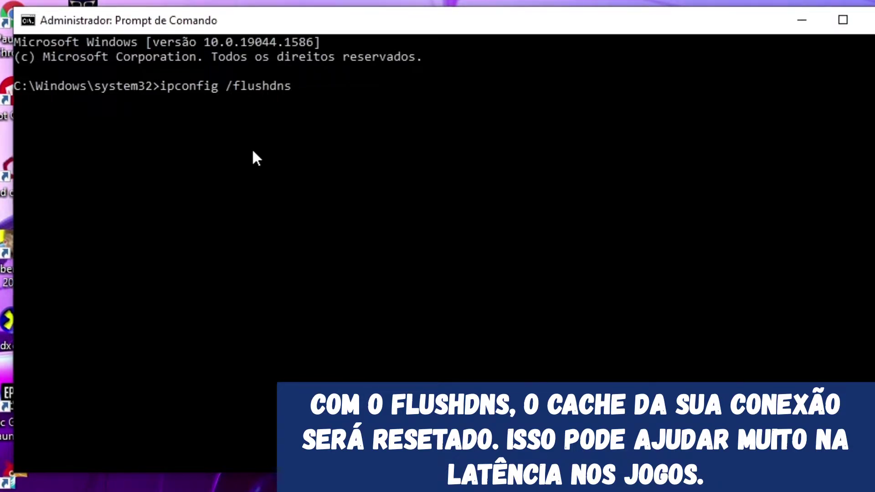
key("Return")
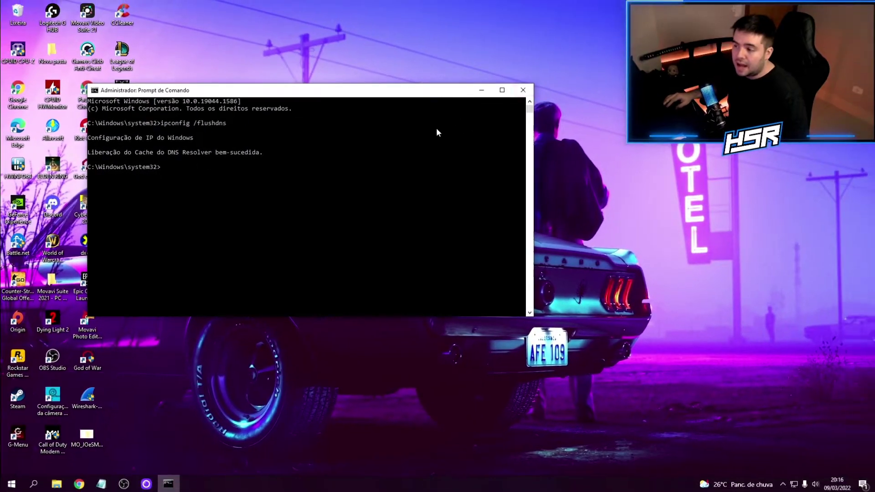
left_click(523, 90)
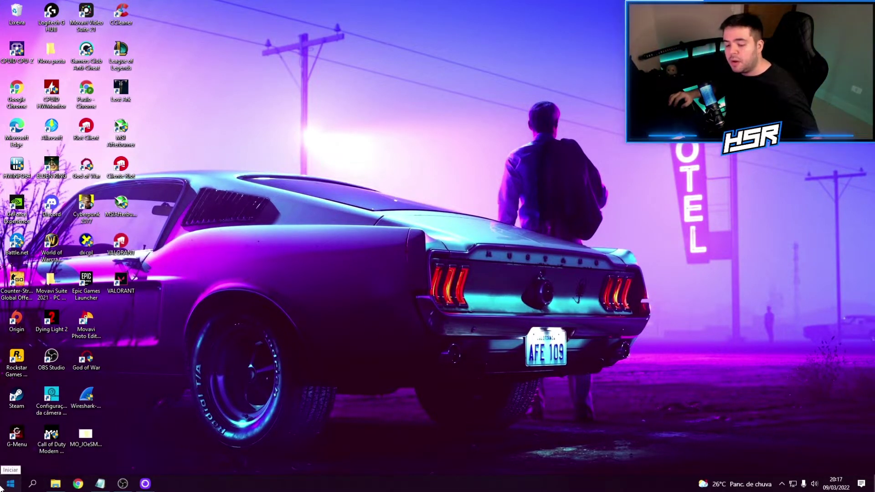
- Search Windows for the location settings and open Configurações de privacidade de local
left_click(12, 484)
type("loca")
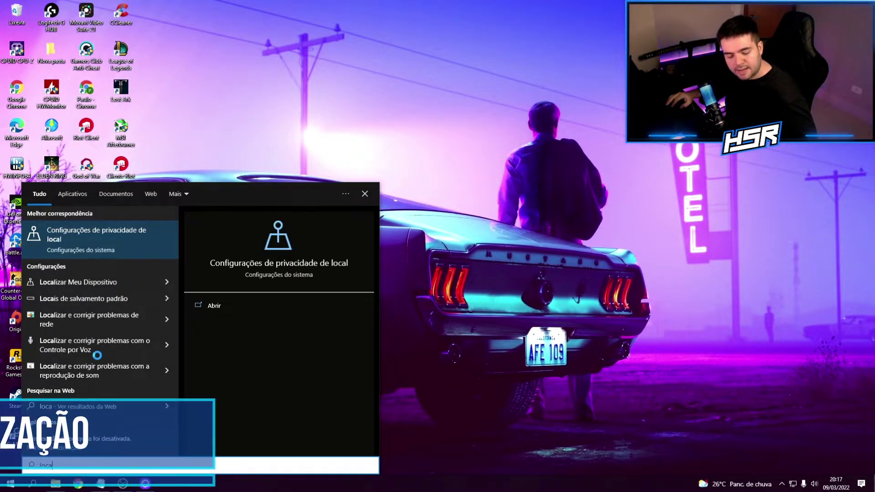
type("liz")
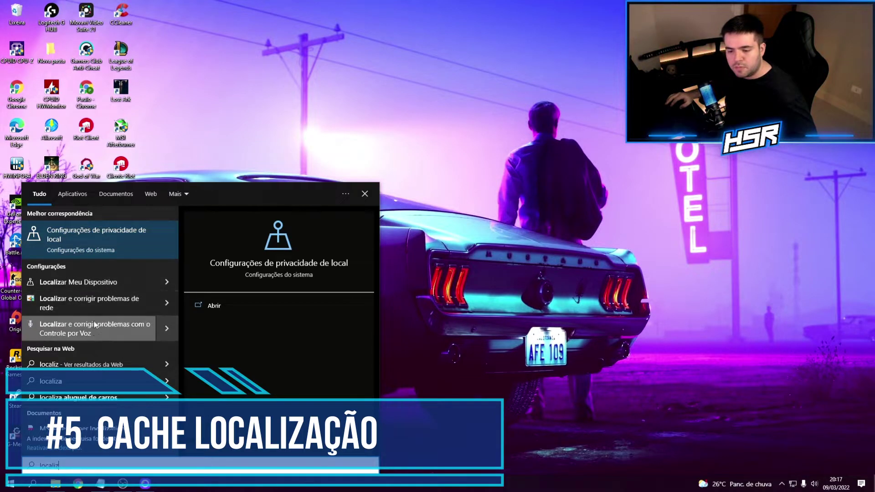
type("ar")
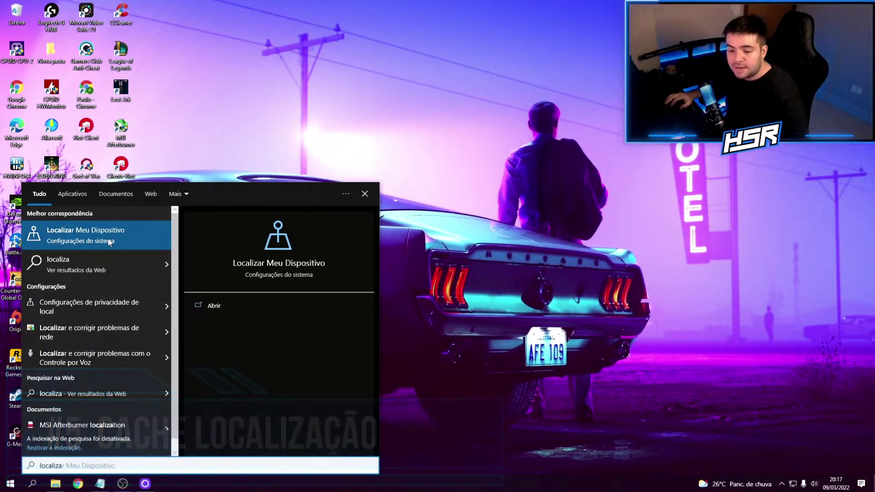
key("BackSpace")
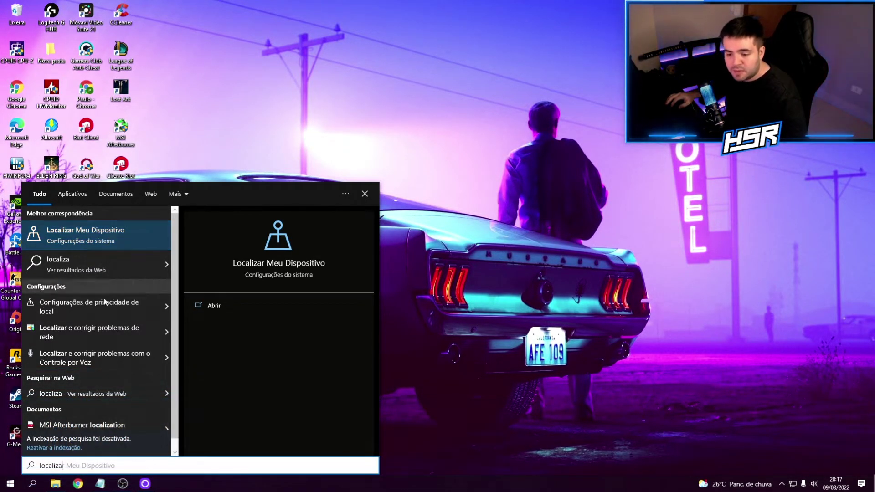
left_click(67, 305)
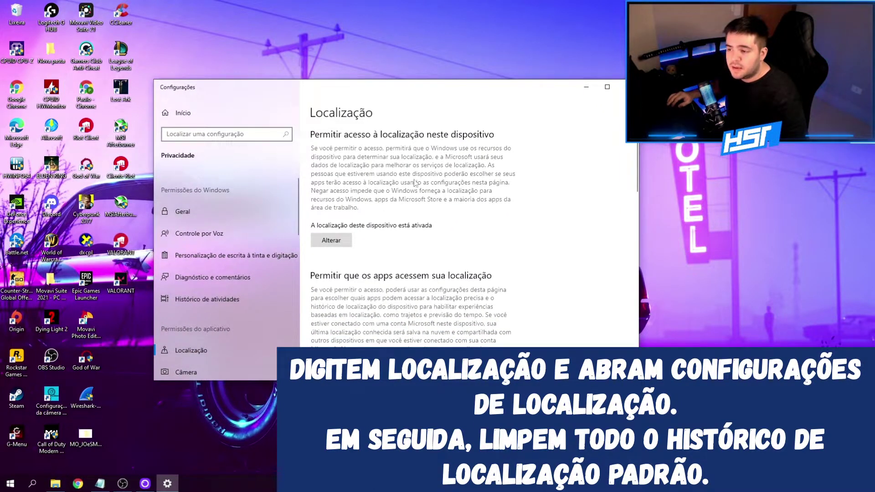
- Clear this device's location history under Histórico de localização and close the Settings window
scroll(413, 185, "down", 5)
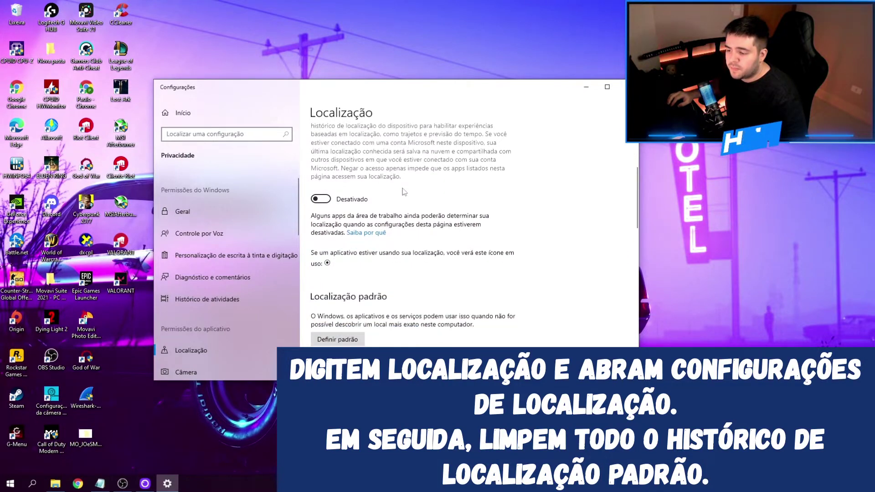
scroll(320, 203, "down", 5)
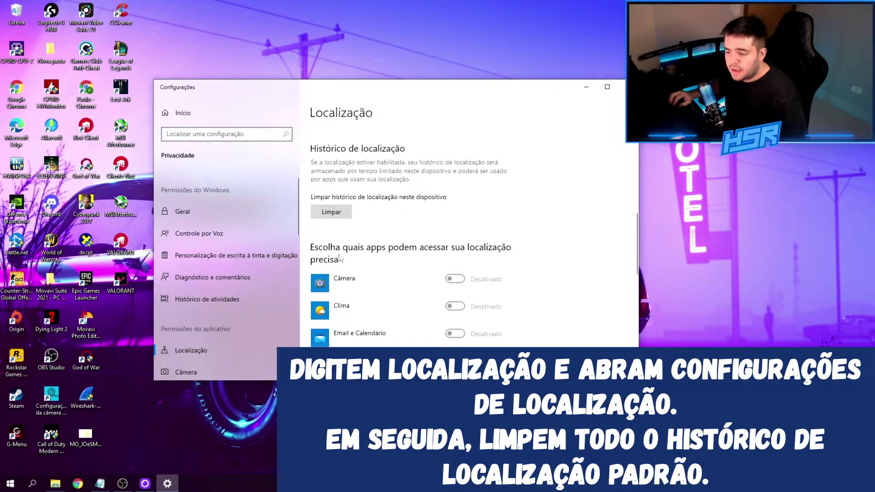
left_click(338, 215)
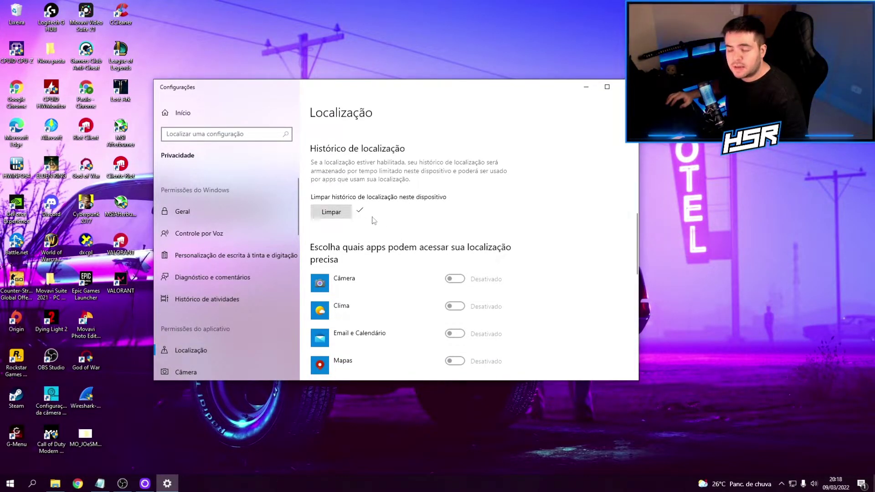
left_click(623, 87)
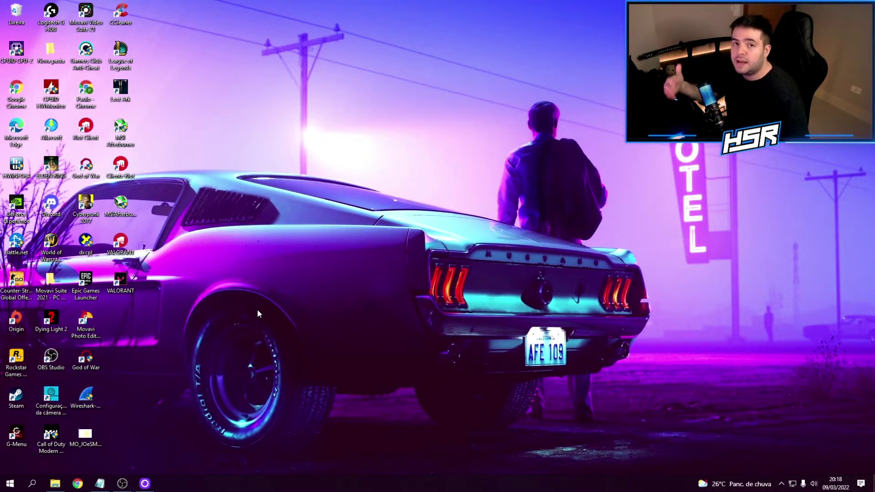
- Open File Explorer and go to the AppData folder of the user's profile on Disco Local (C:)
left_click(54, 483)
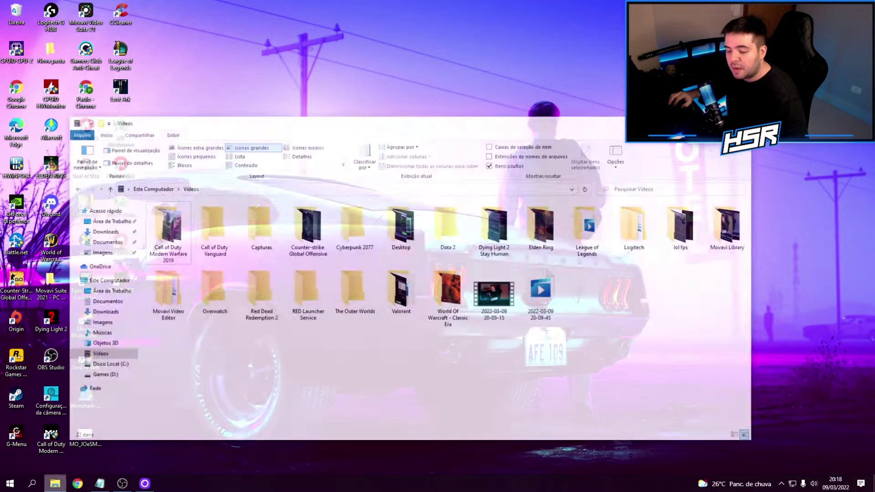
left_click(112, 266)
left_click(197, 272)
double_click(197, 271)
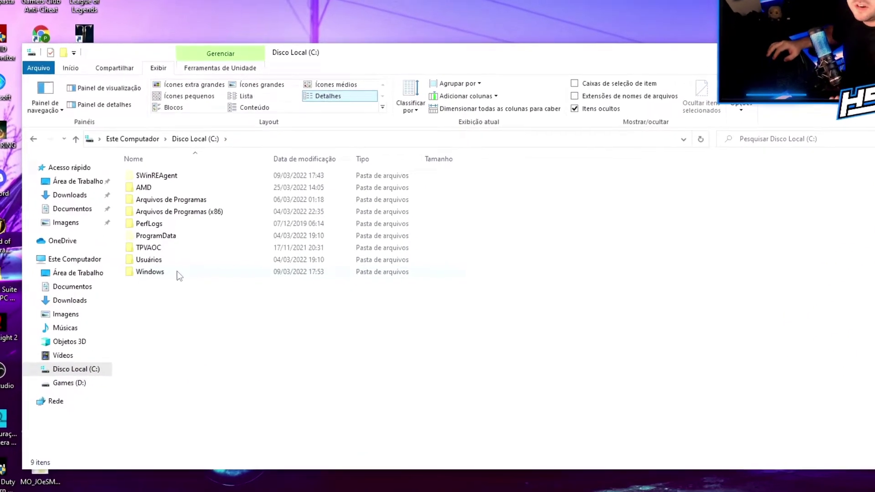
double_click(166, 266)
double_click(145, 192)
double_click(156, 209)
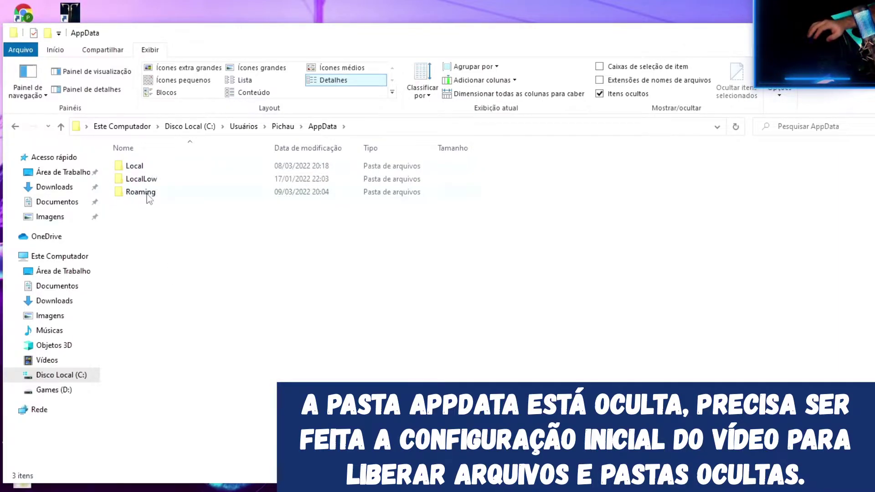
- Open the NVIDIA folder inside AppData's Local folder
double_click(147, 167)
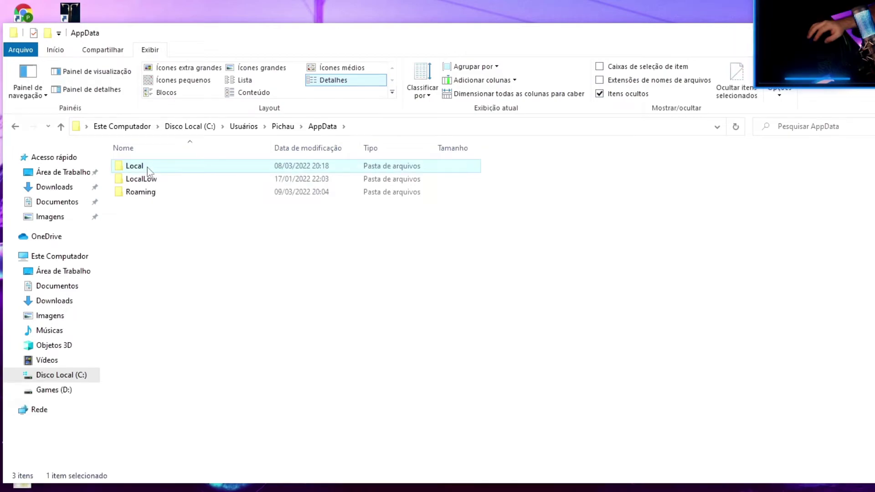
scroll(182, 219, "down", 1)
scroll(191, 233, "down", 2)
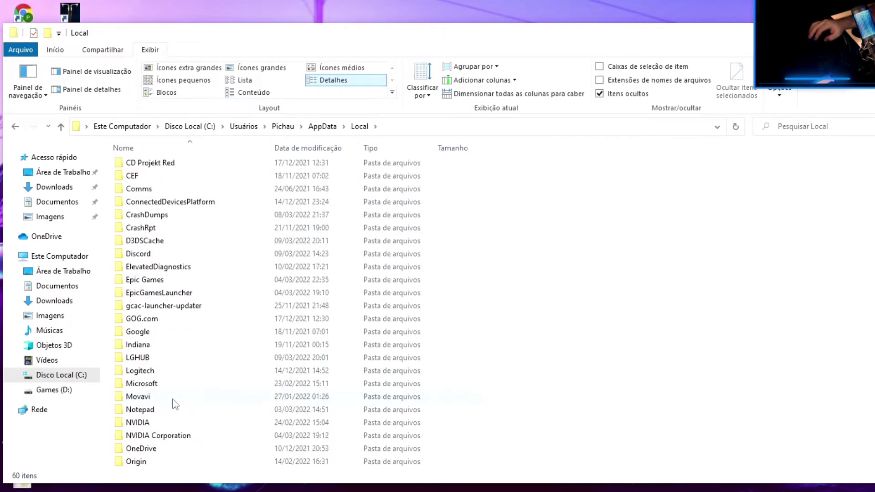
double_click(151, 425)
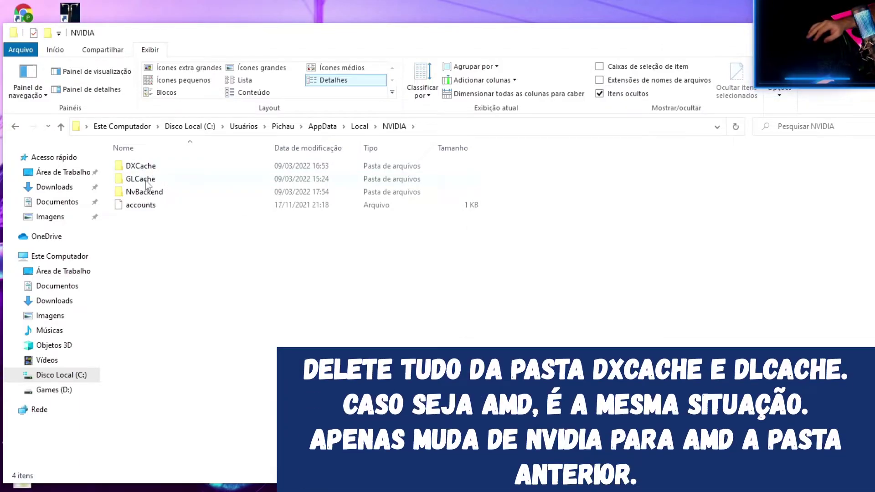
- Delete all files in NVIDIA's DXCache folder and return to the NVIDIA folder
double_click(141, 168)
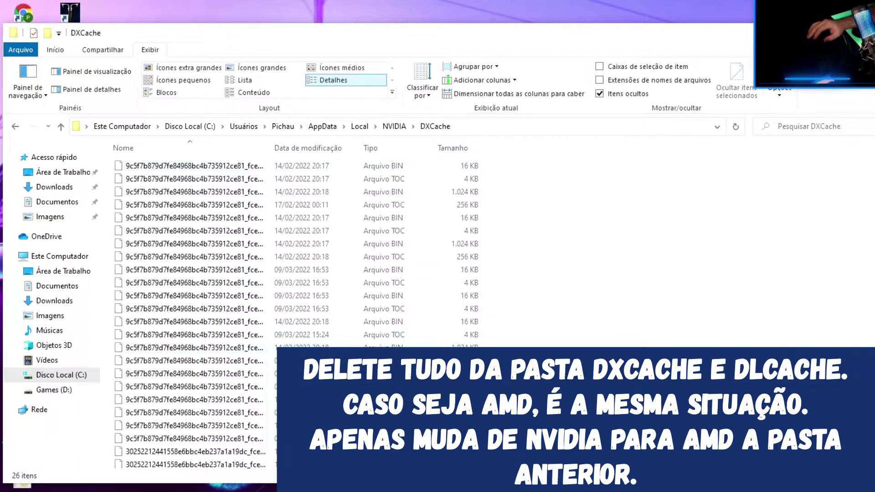
scroll(246, 349, "down", 1)
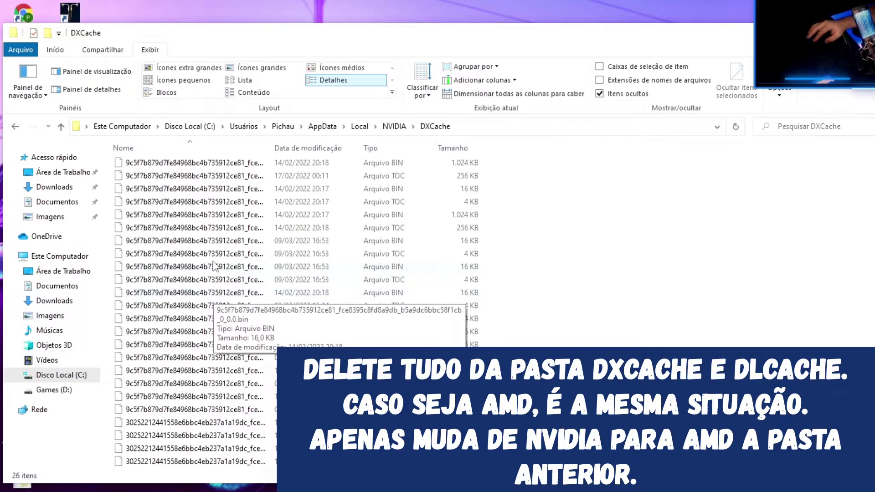
left_click(212, 241)
key("ctrl+a")
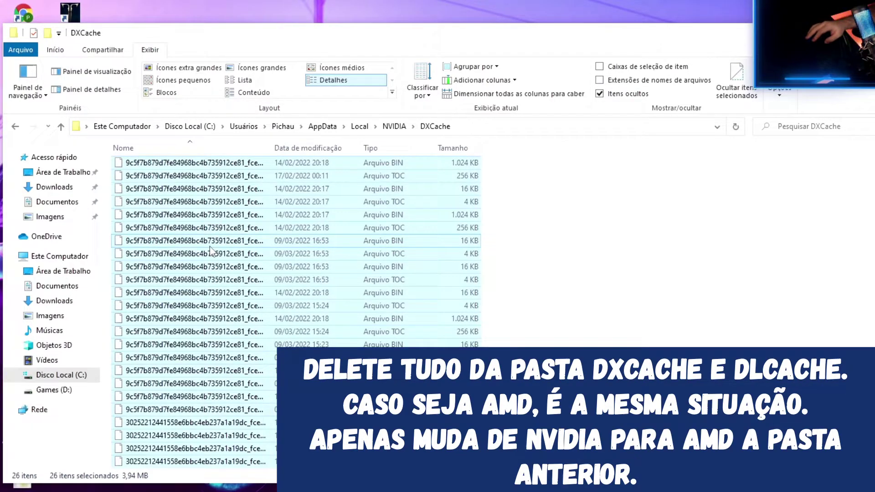
key("Delete")
key("BackSpace")
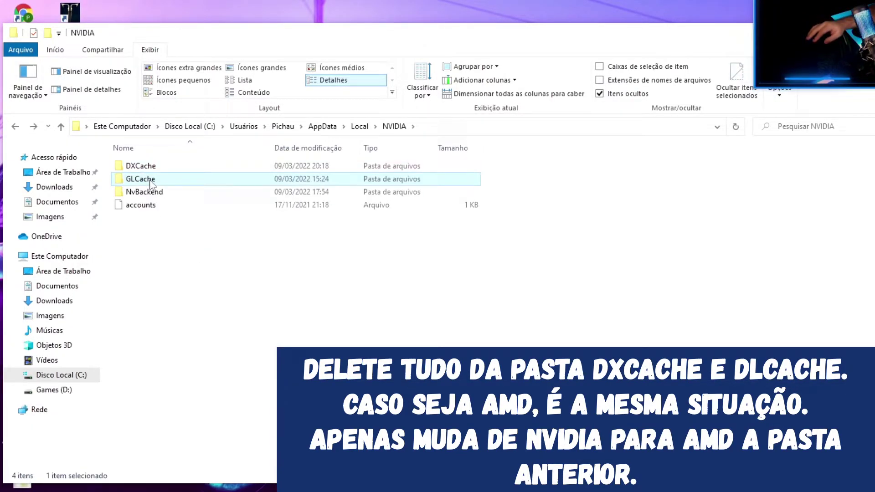
- Open NVIDIA's GLCache folder and delete the subfolder it contains
double_click(162, 176)
left_click(160, 172)
double_click(159, 169)
double_click(160, 169)
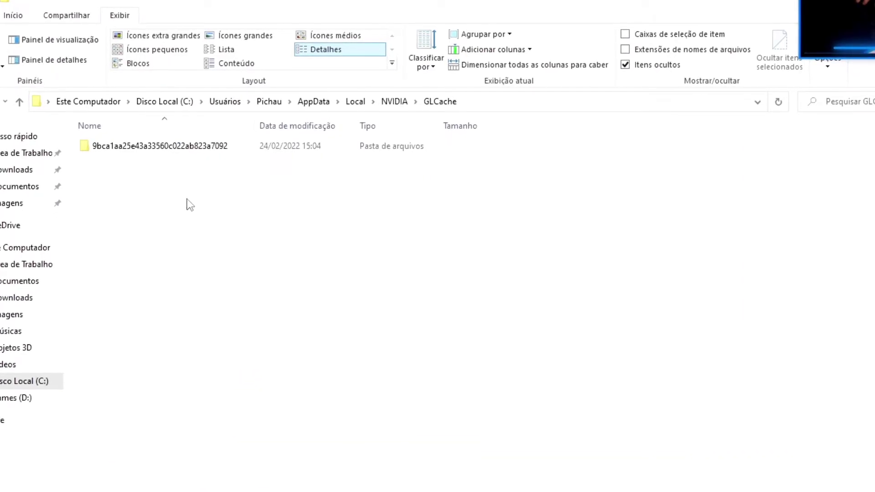
left_click_drag(152, 157, 134, 147)
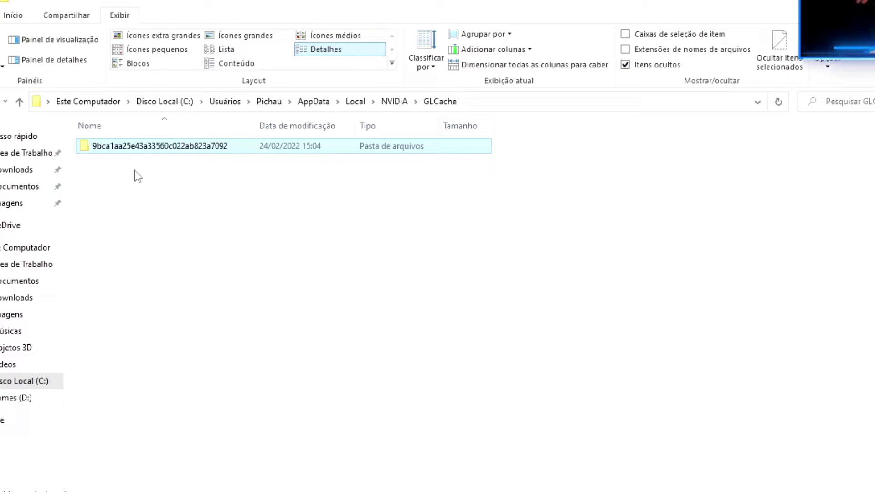
left_click(395, 103)
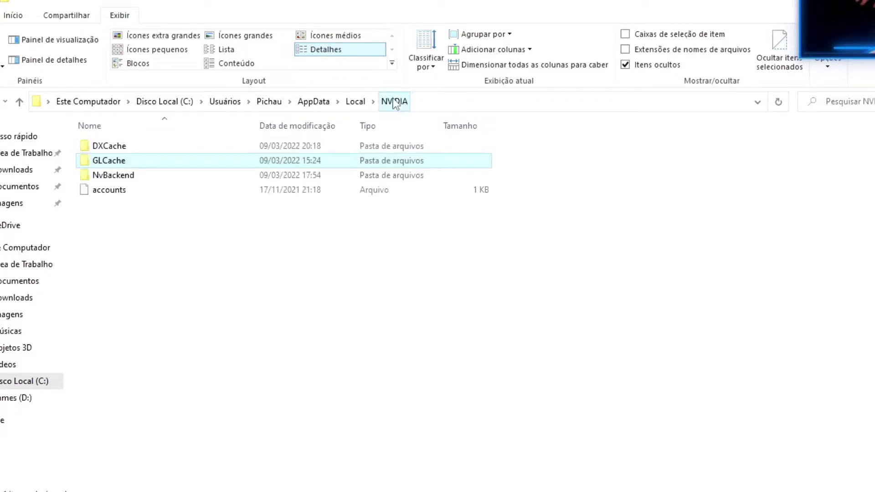
double_click(111, 161)
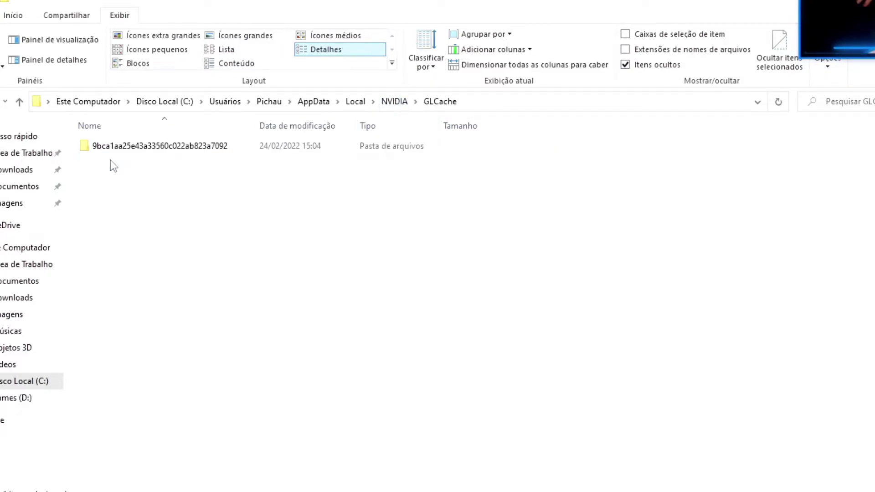
left_click_drag(160, 238, 122, 147)
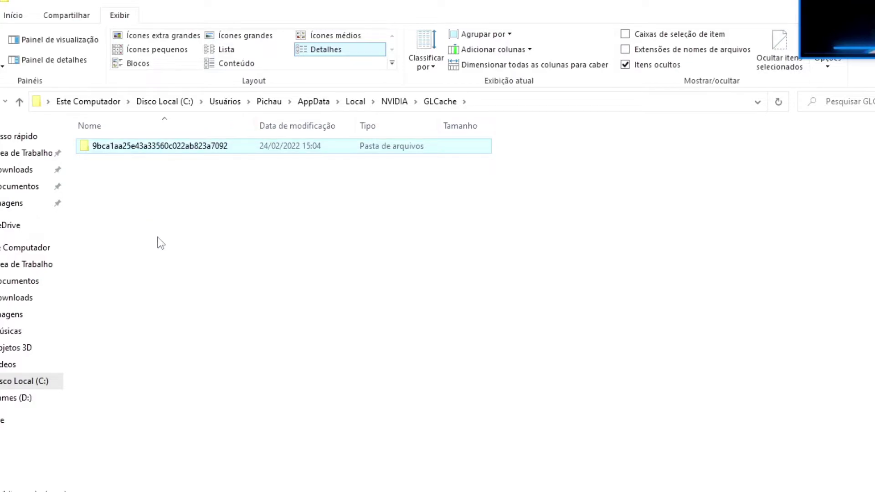
key("Delete")
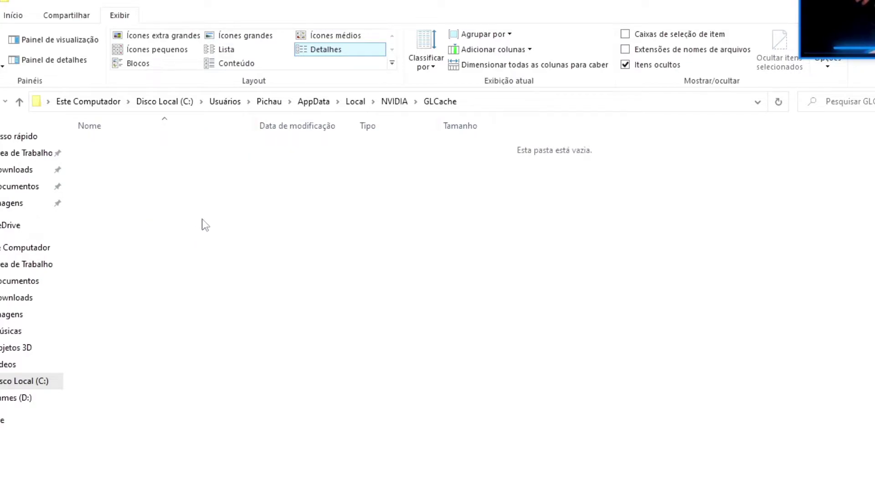
- Return to Disco Local (C:) and open the NVIDIA folder inside ProgramData
key("BackSpace")
key("Return")
left_click(163, 101)
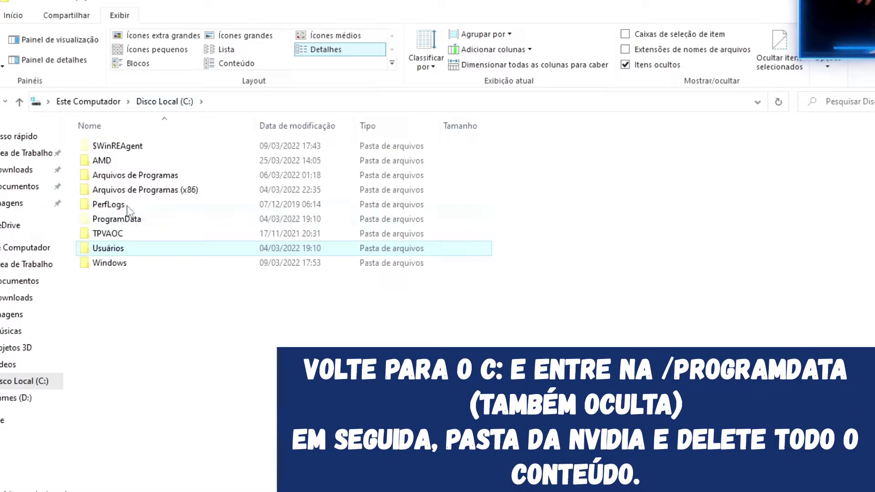
double_click(129, 221)
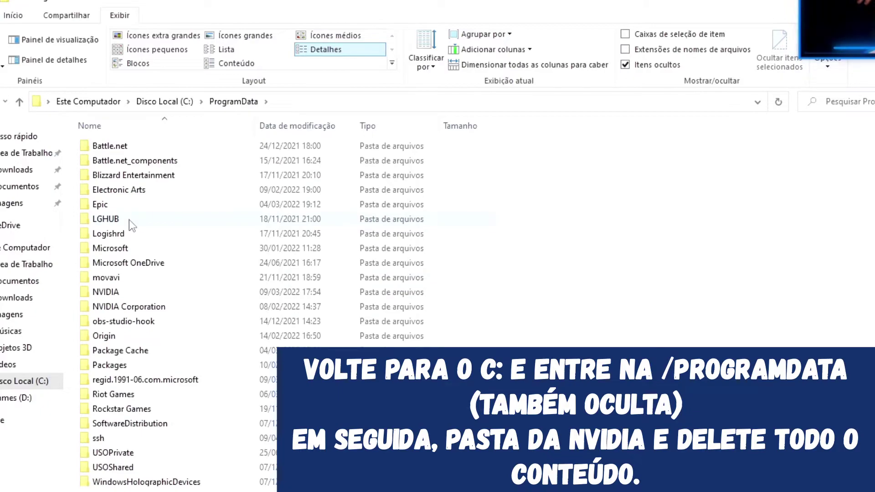
scroll(129, 220, "down", 2)
left_click(117, 229)
double_click(117, 229)
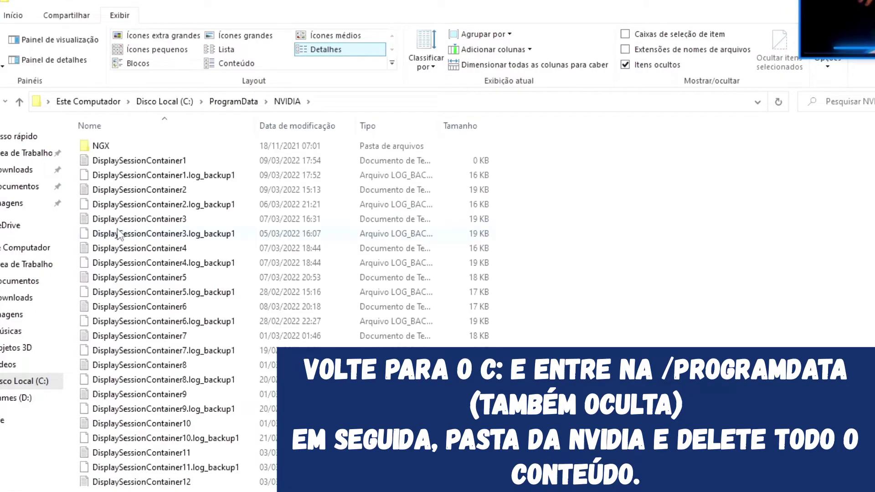
- Delete all contents of ProgramData's NVIDIA folder, ignoring files in use, and go back out of the folder
left_click(204, 175)
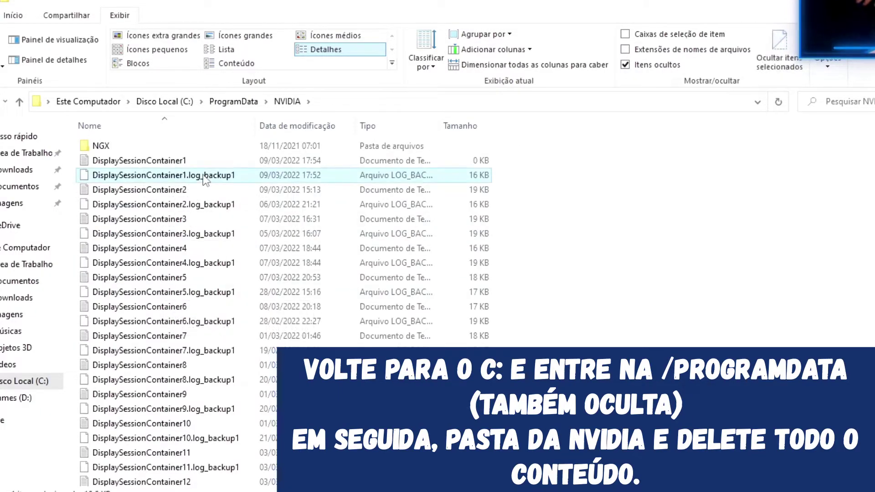
key("ctrl+a")
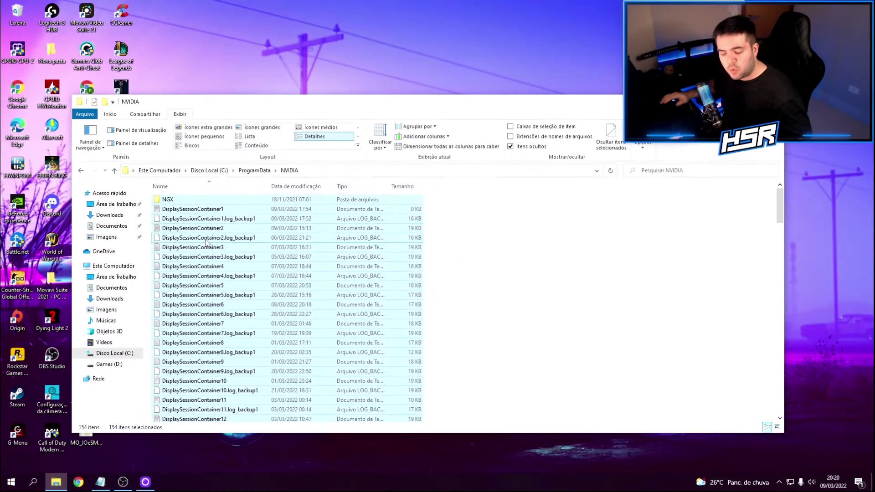
key("Delete")
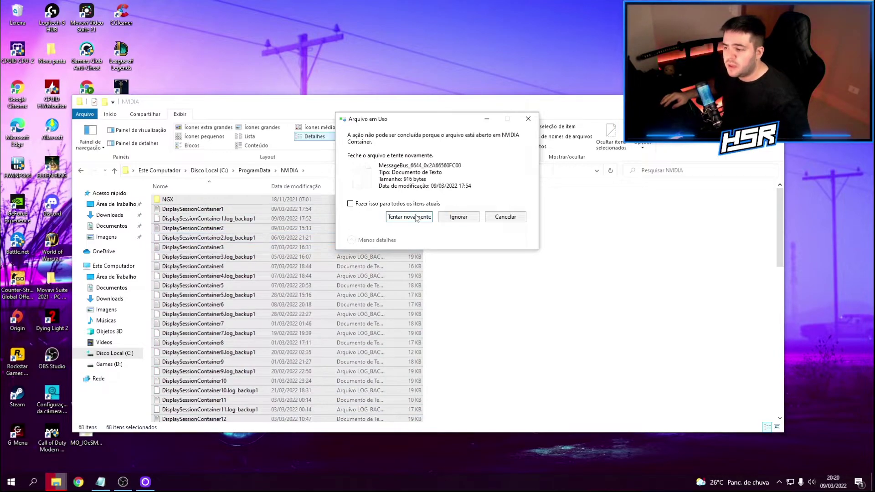
left_click(458, 217)
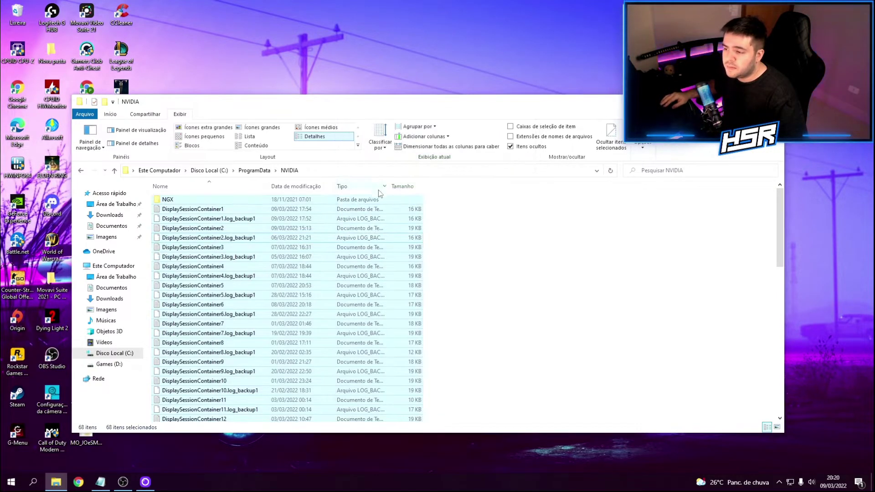
left_click(456, 254)
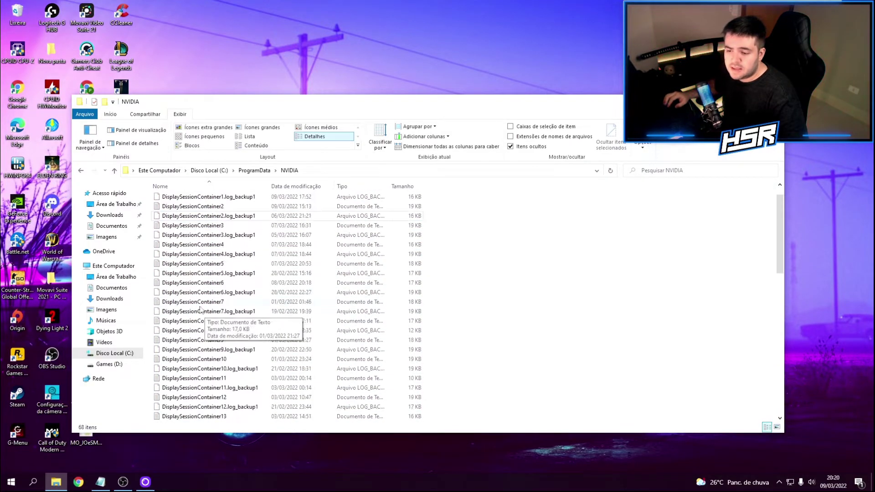
scroll(215, 260, "down", 3)
scroll(214, 260, "down", 2)
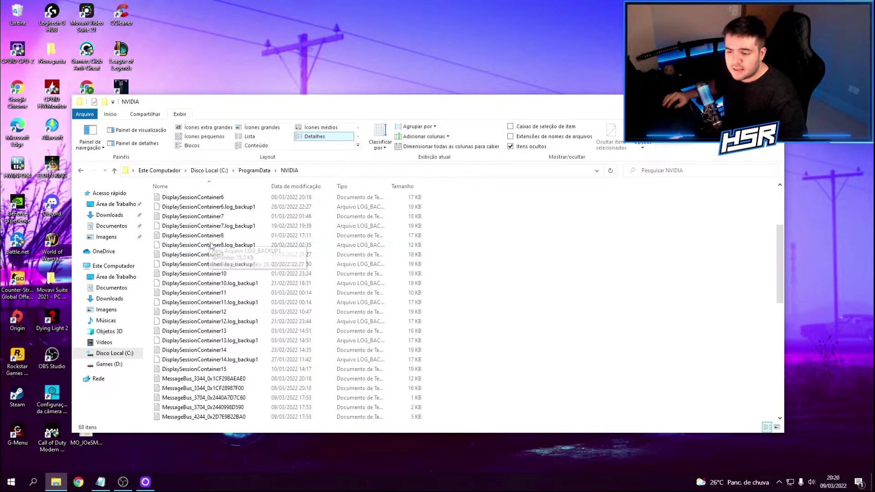
key("alt+Left")
key("alt+Left")
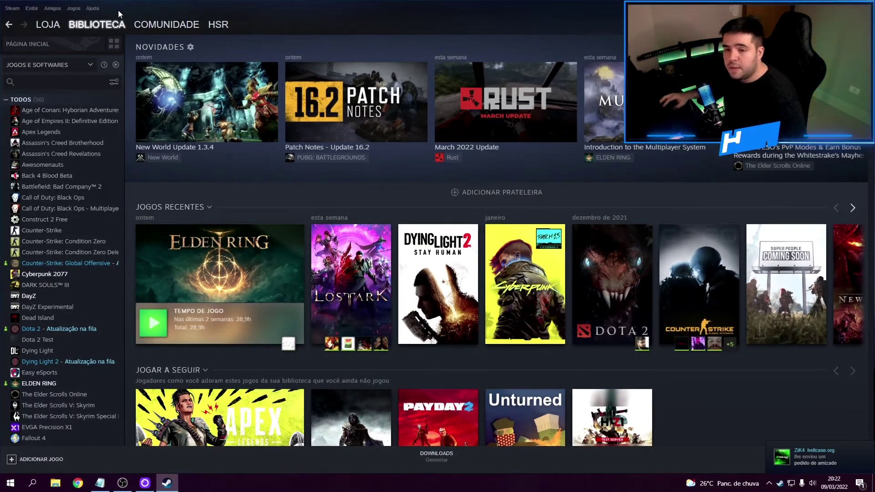
- Clear Steam's local download data from its download settings, accepting that a new sign-in is required
left_click(12, 9)
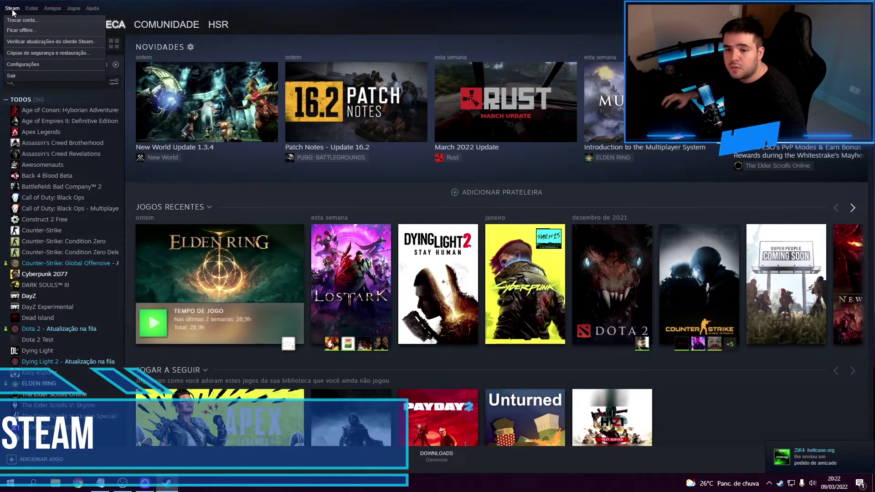
left_click(30, 67)
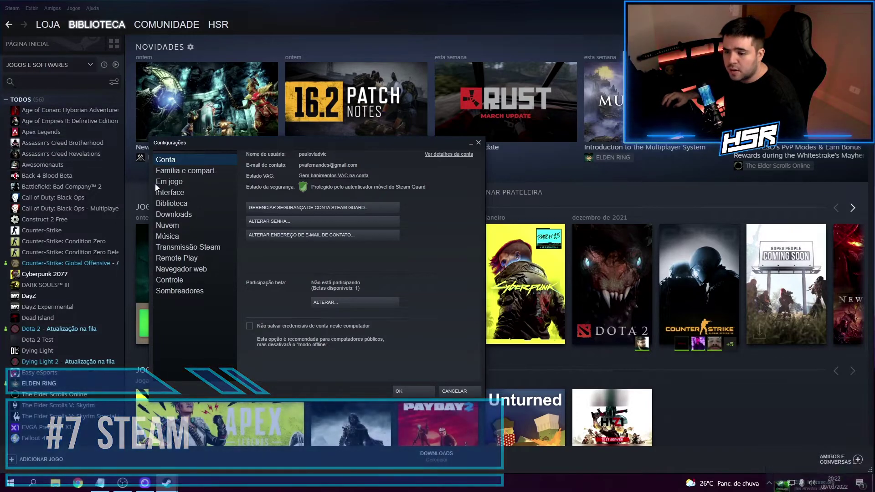
left_click(185, 215)
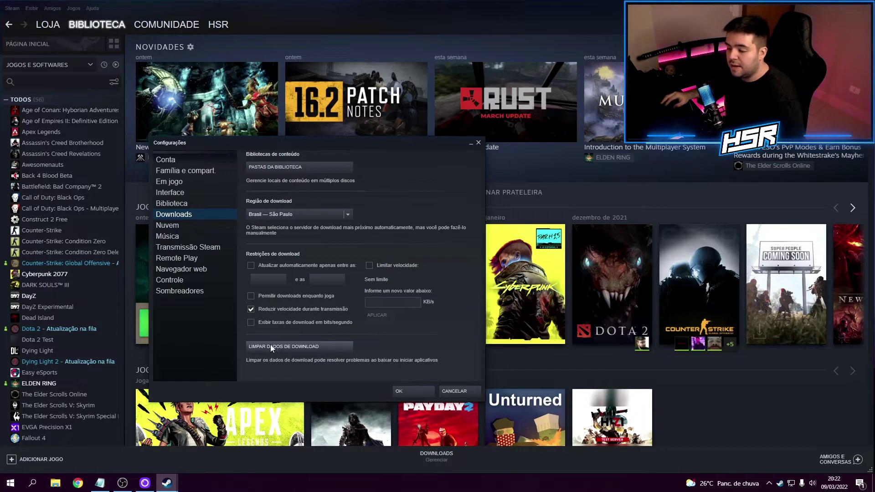
left_click(270, 346)
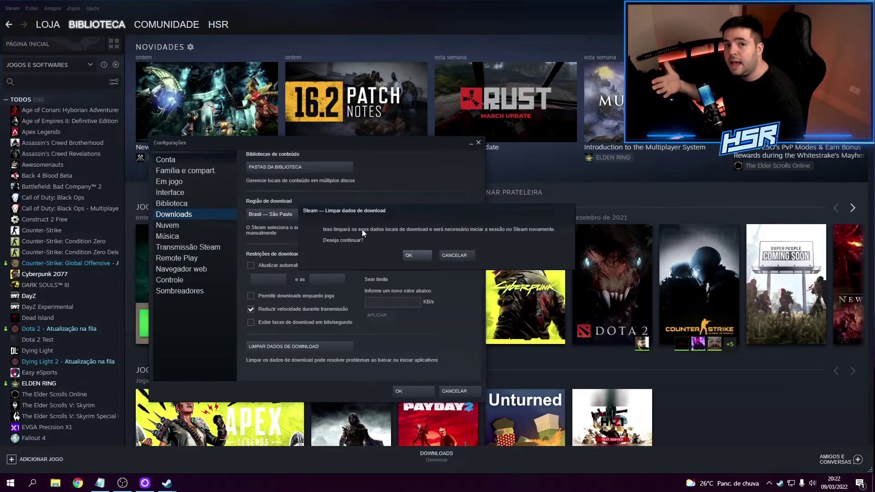
left_click(412, 256)
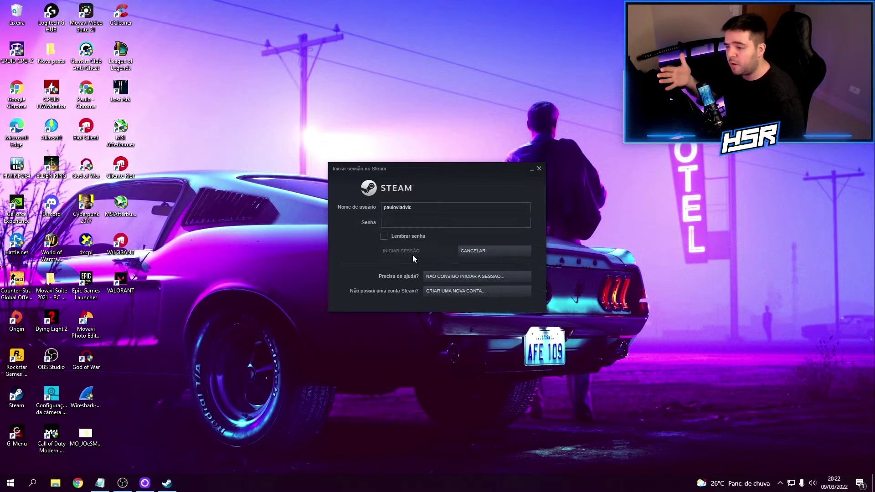
- Empty the Recycle Bin (Lixeira) on the desktop and confirm the permanent deletion
right_click(18, 17)
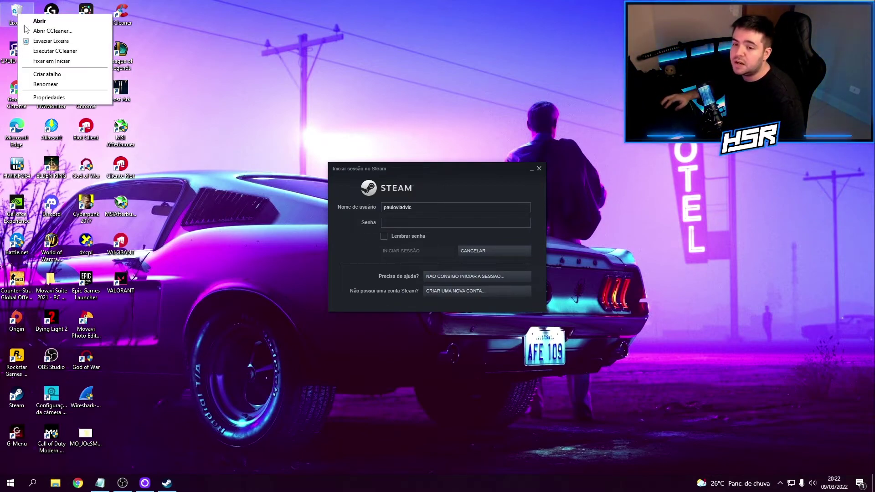
left_click(46, 42)
left_click(473, 248)
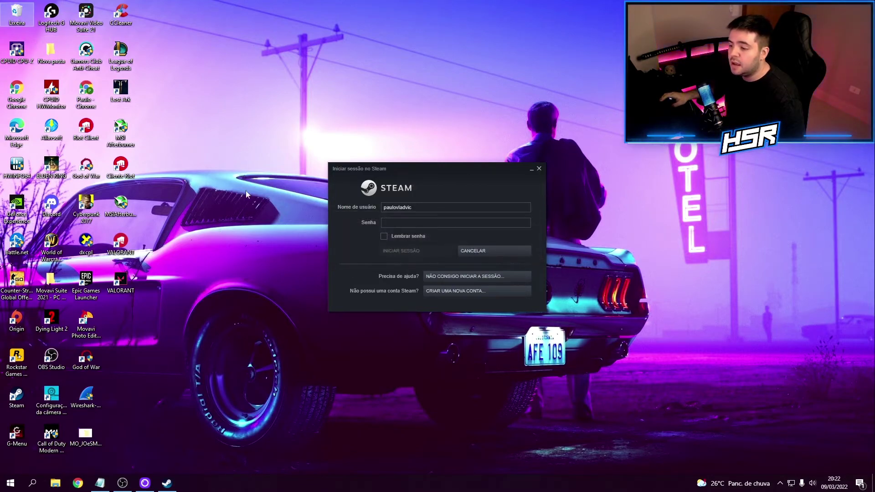